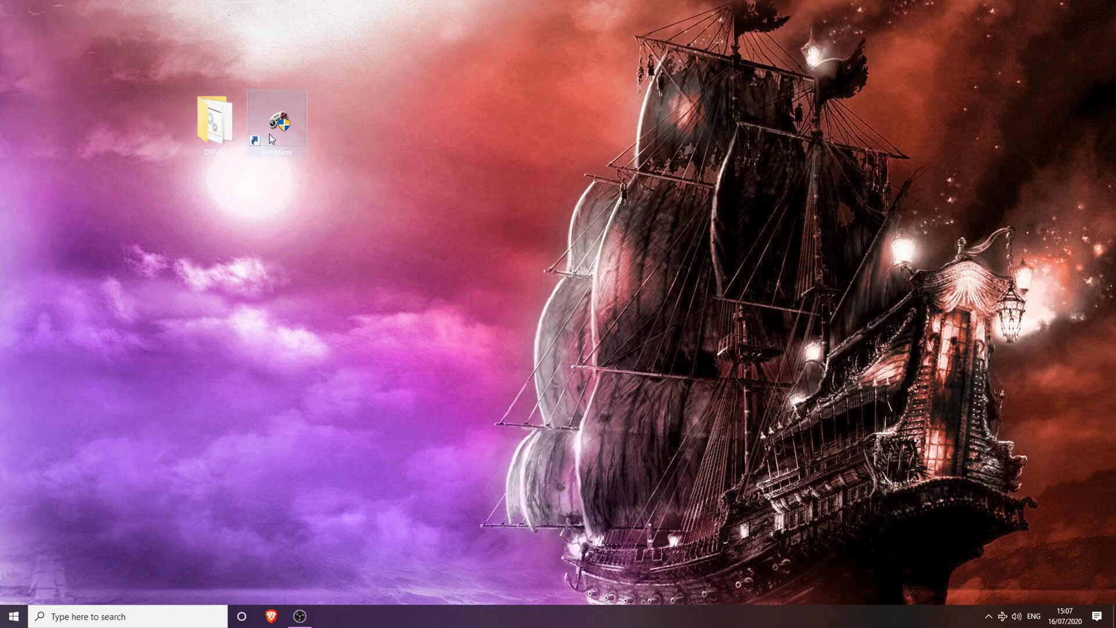
# Shift the AntiMicro desktop shortcut one grid slot right and open the DRIVER folder.
pyautogui.moveTo(270, 134); pyautogui.dragTo(317, 128)
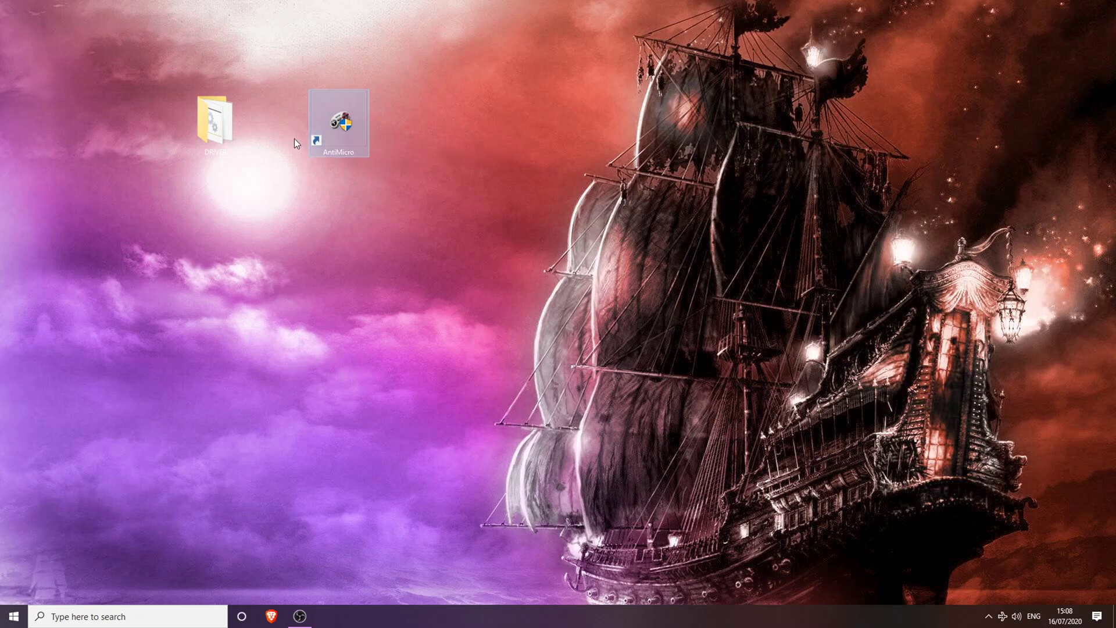
pyautogui.doubleClick(233, 123)
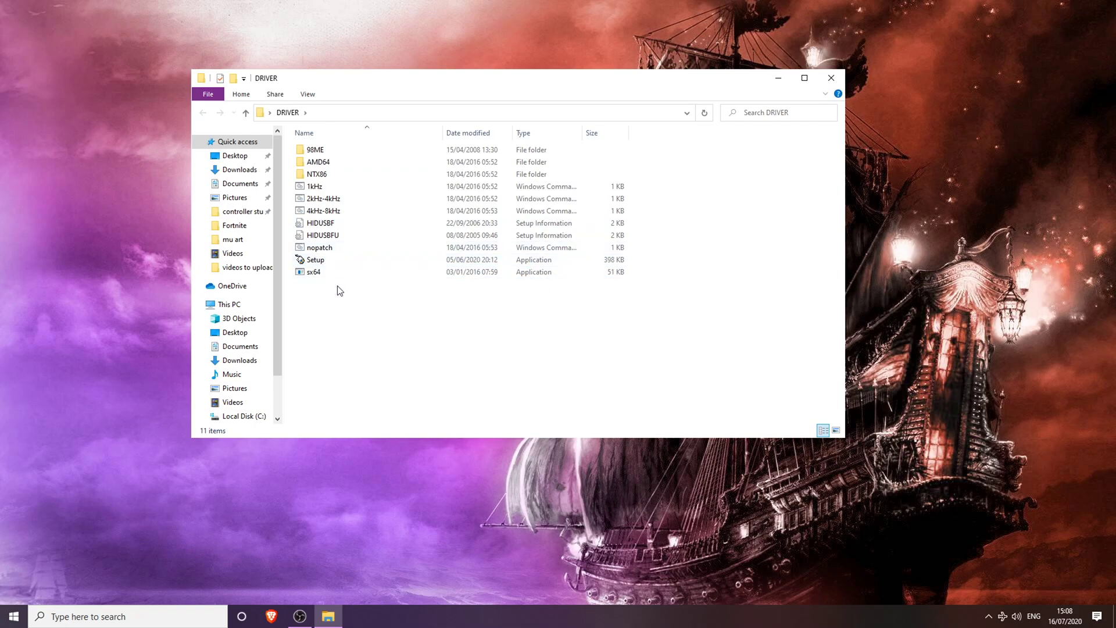
# Launch Setup from the DRIVER folder with administrator approval.
pyautogui.doubleClick(330, 259)
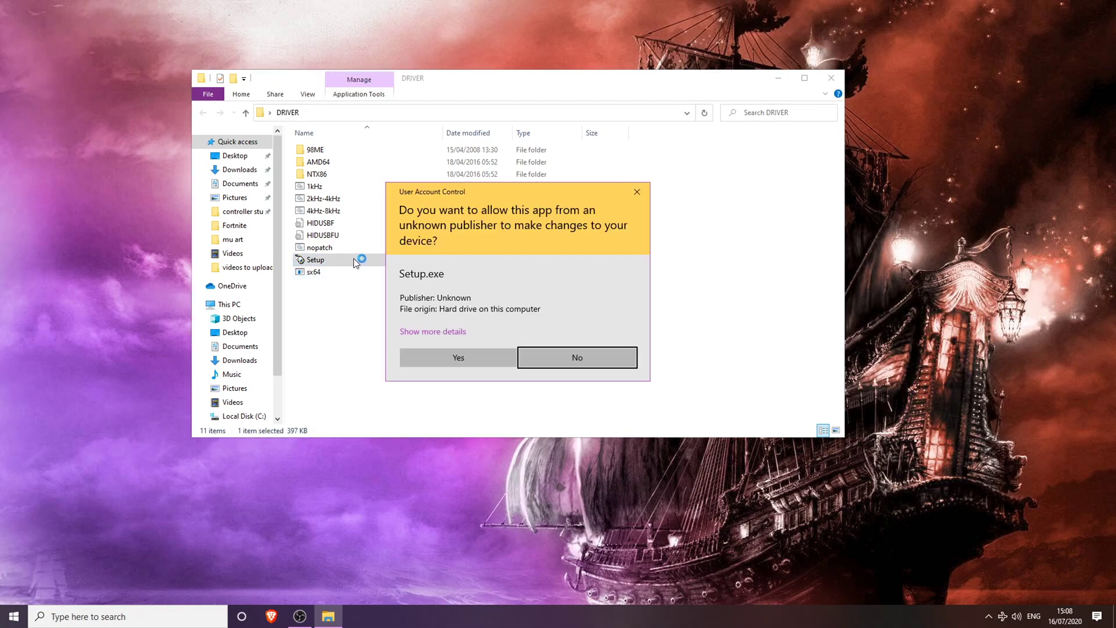
pyautogui.click(477, 361)
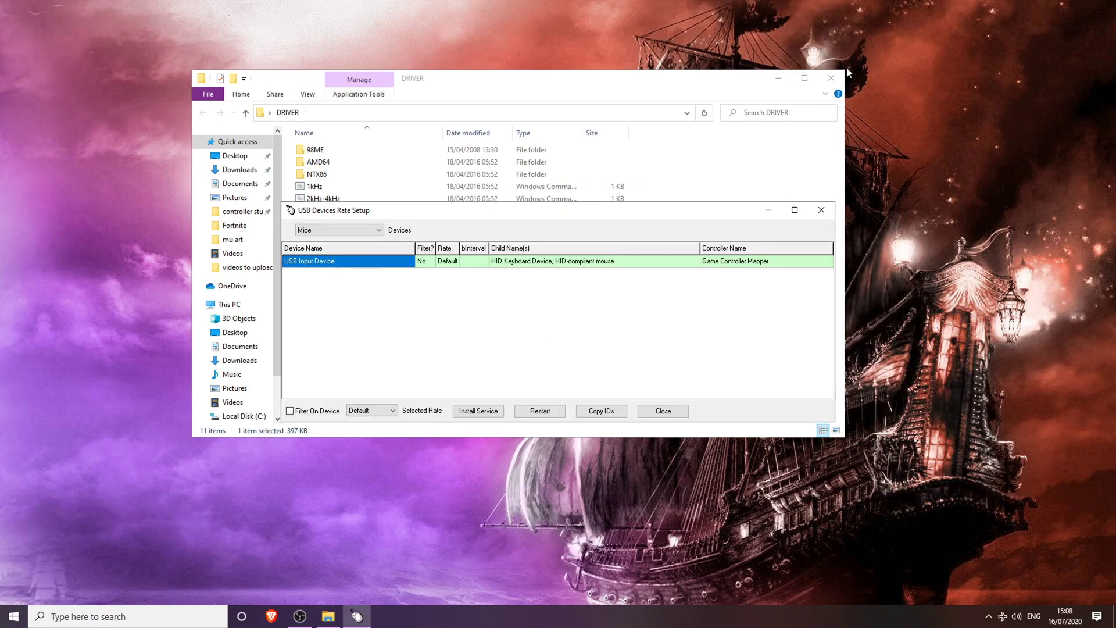
# Close the DRIVER folder, list All devices, and select the Xbox One Controller.
pyautogui.click(831, 77)
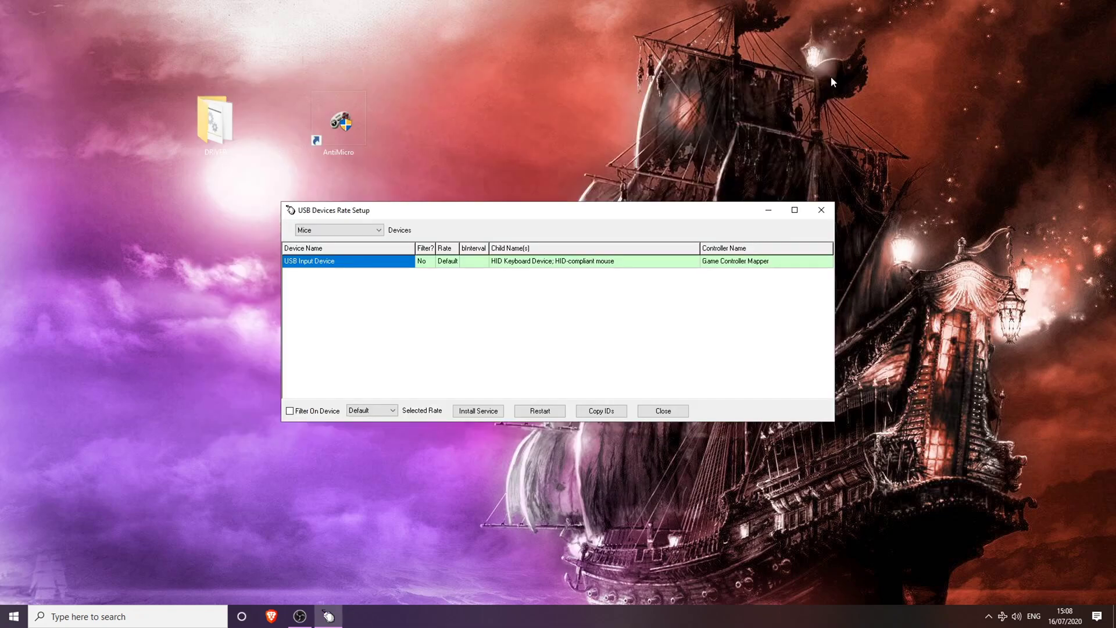
pyautogui.click(338, 229)
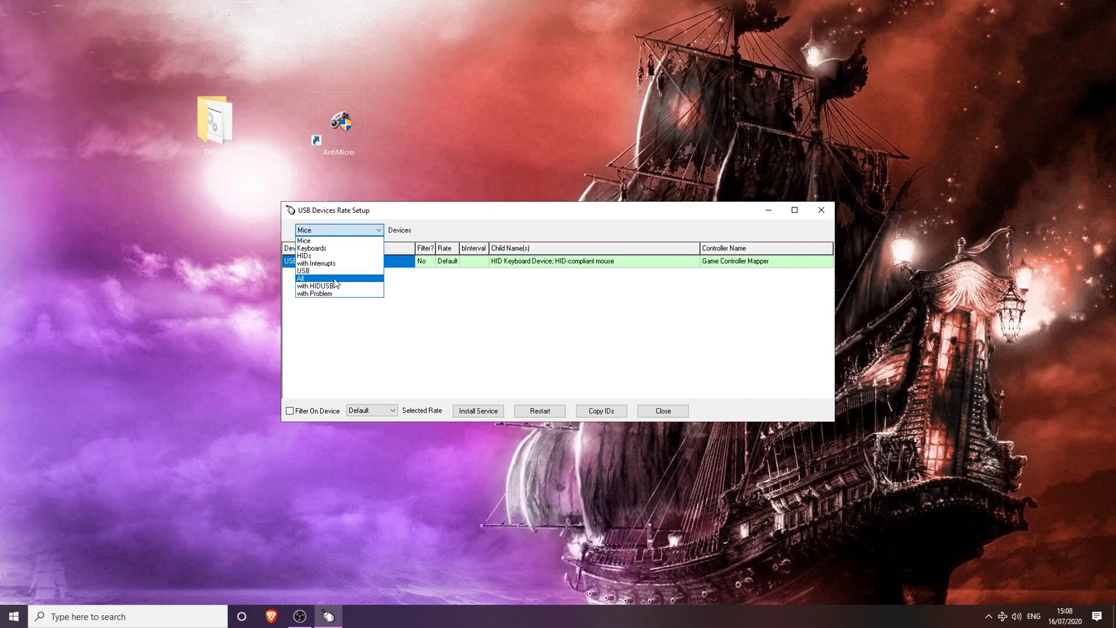
pyautogui.click(334, 278)
pyautogui.click(363, 273)
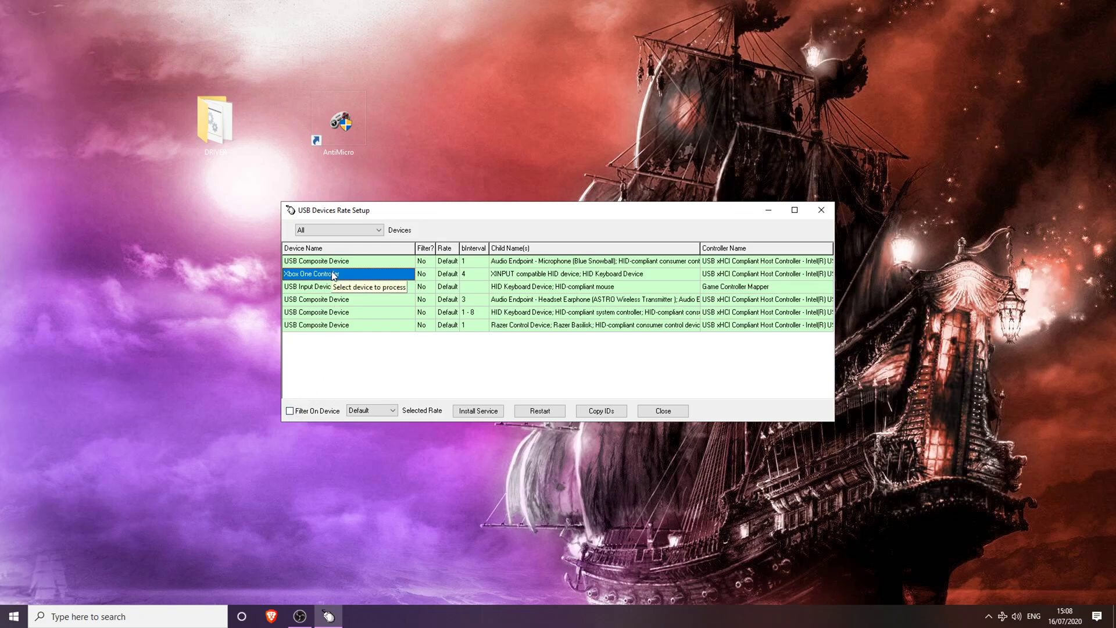
# Turn on Filter On Device at rate 500 and install the rate service.
pyautogui.click(290, 411)
pyautogui.click(359, 409)
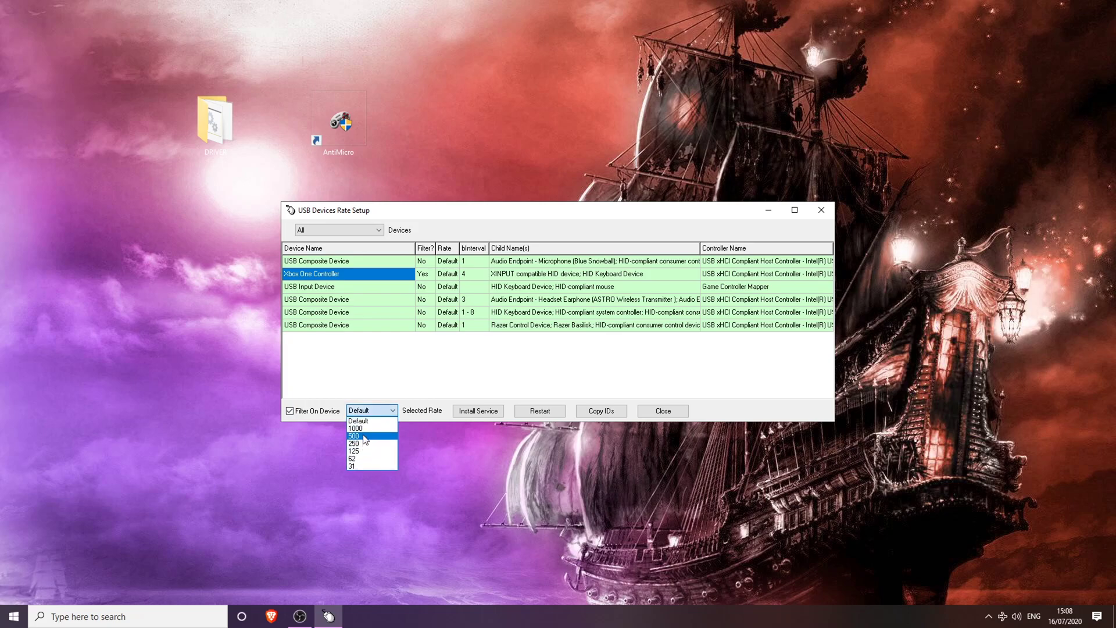
pyautogui.click(360, 435)
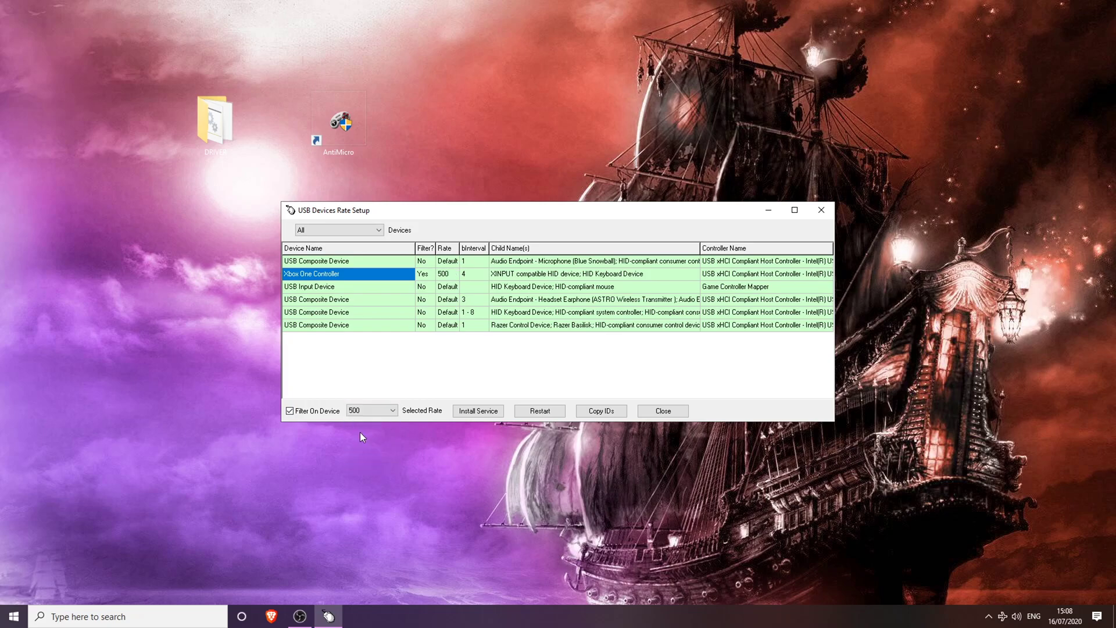
pyautogui.click(472, 413)
# After the service installs, reopen the Selected Rate list and leave it at 500.
pyautogui.click(378, 409)
pyautogui.click(426, 368)
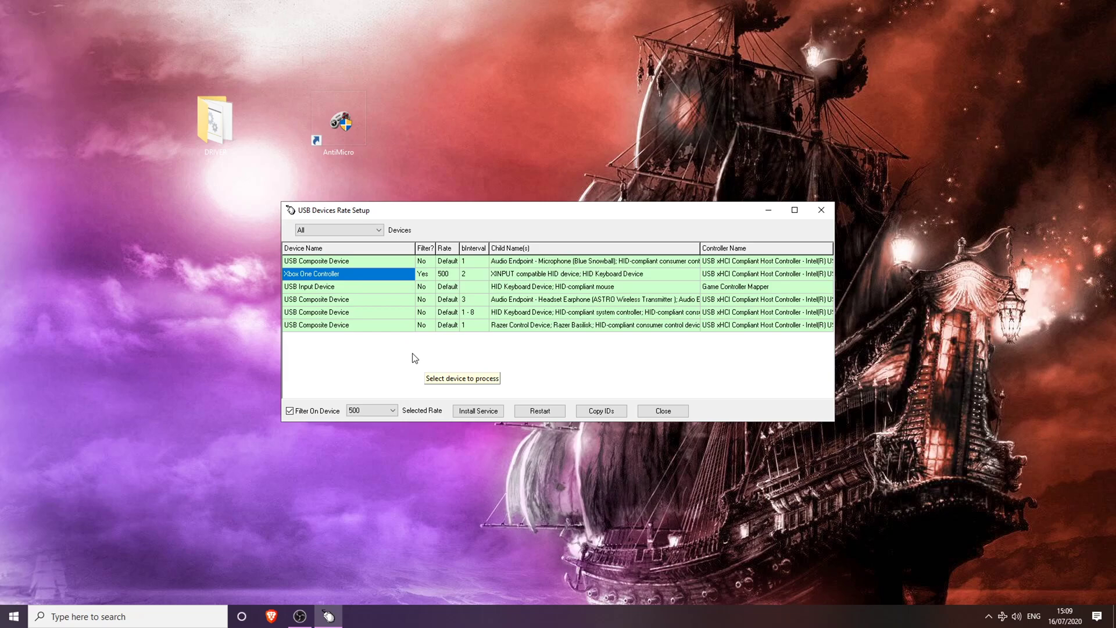
# Check the Selected Rate list twice, keeping 500, then close USB Devices Rate Setup.
pyautogui.click(370, 410)
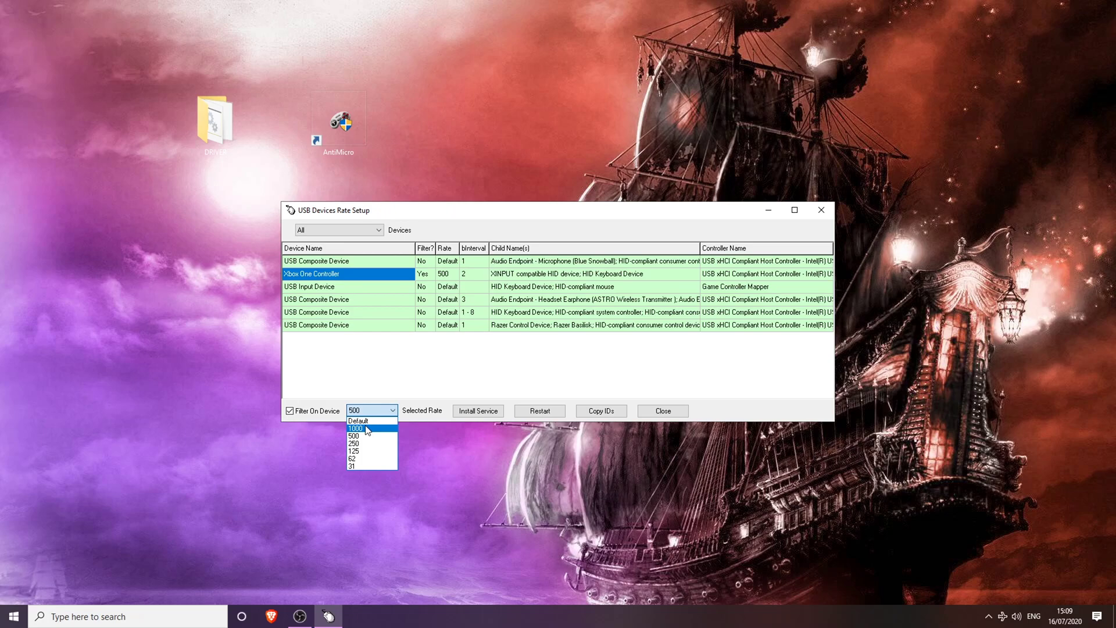
pyautogui.click(374, 370)
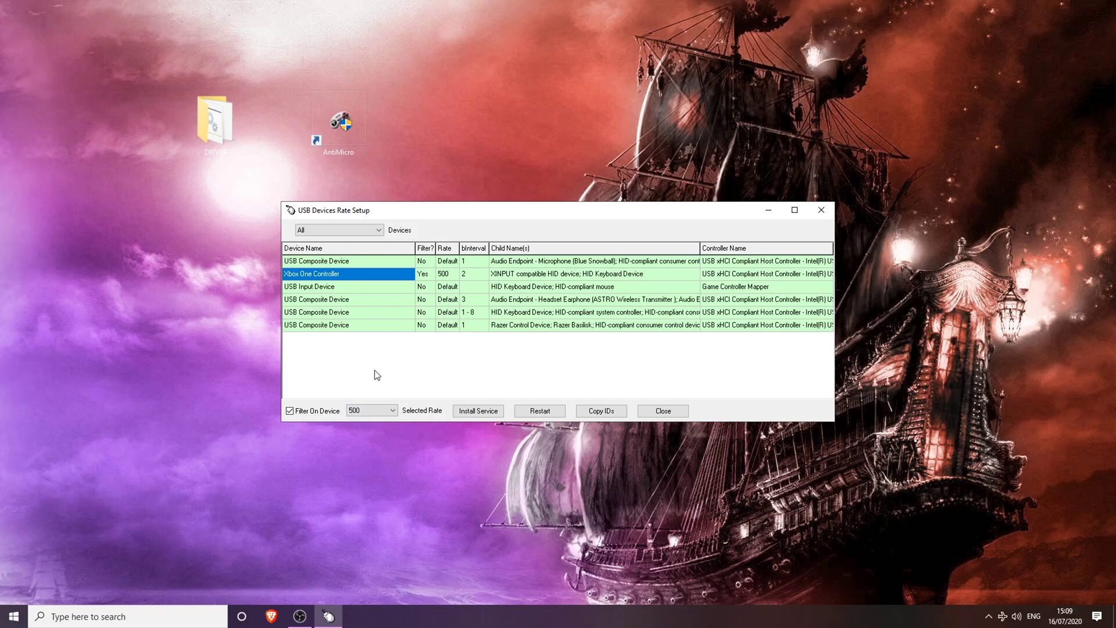
pyautogui.click(381, 412)
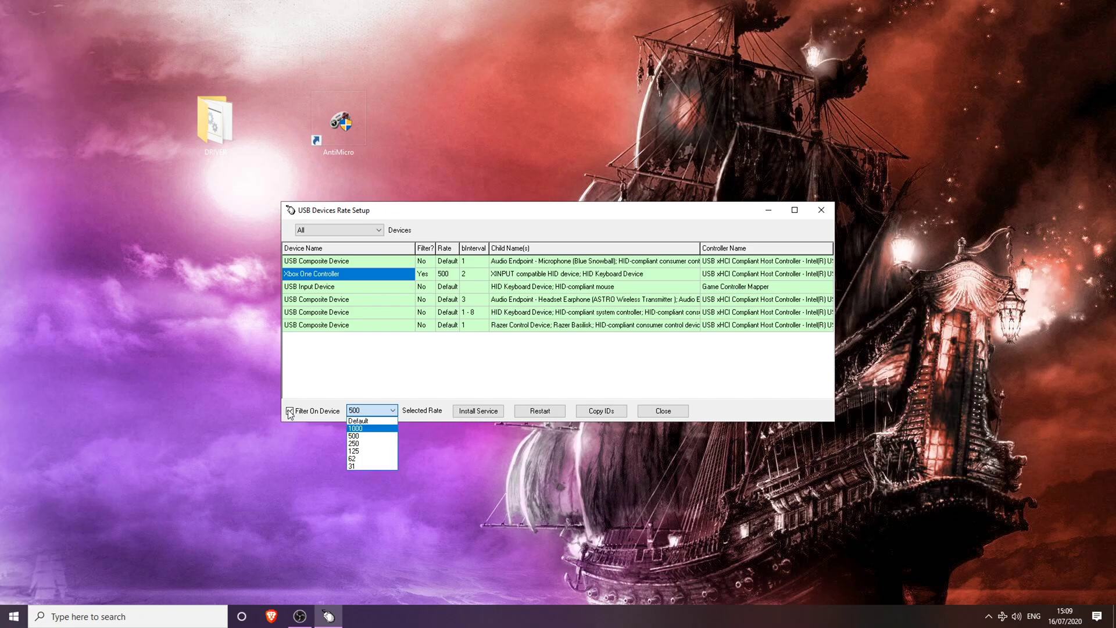
pyautogui.click(418, 359)
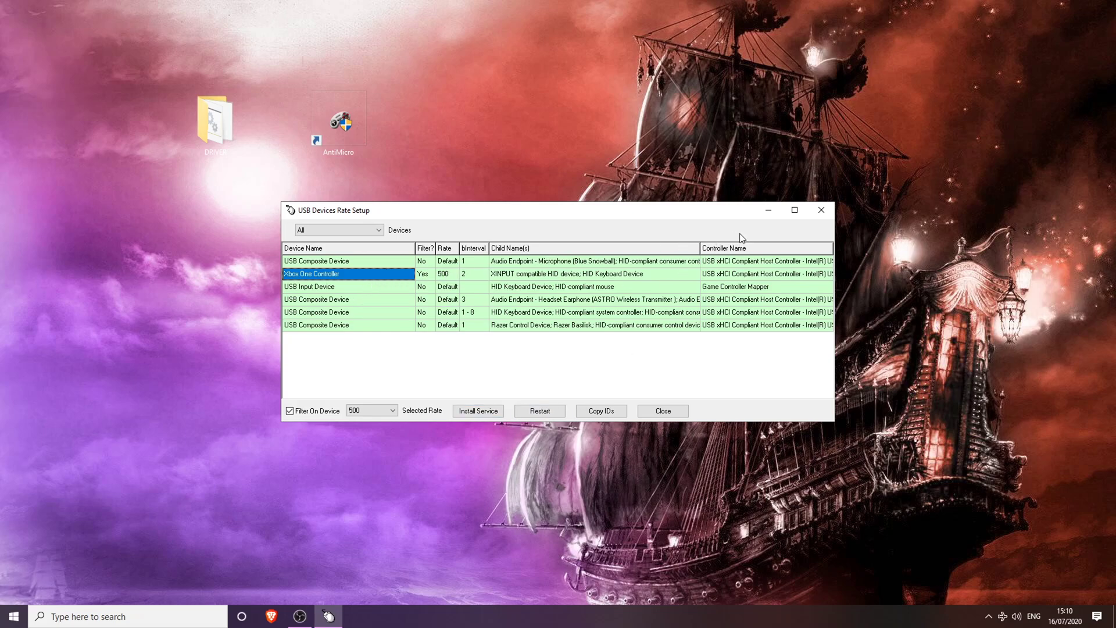
pyautogui.click(820, 210)
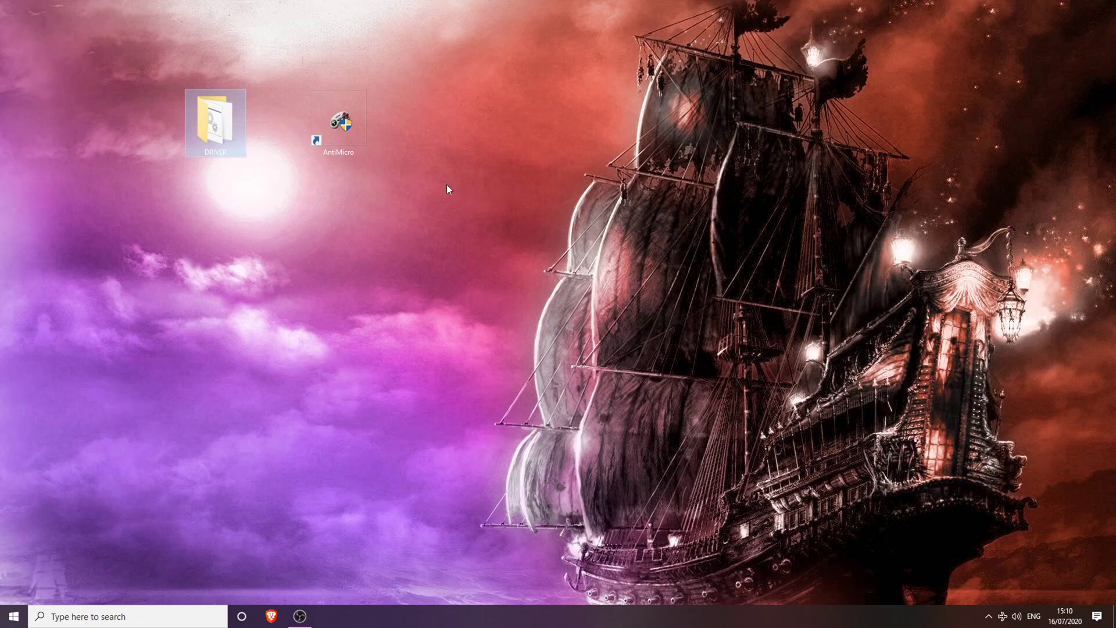
# Launch AntiMicro with administrator approval and switch to a blank <New> profile.
pyautogui.doubleClick(344, 130)
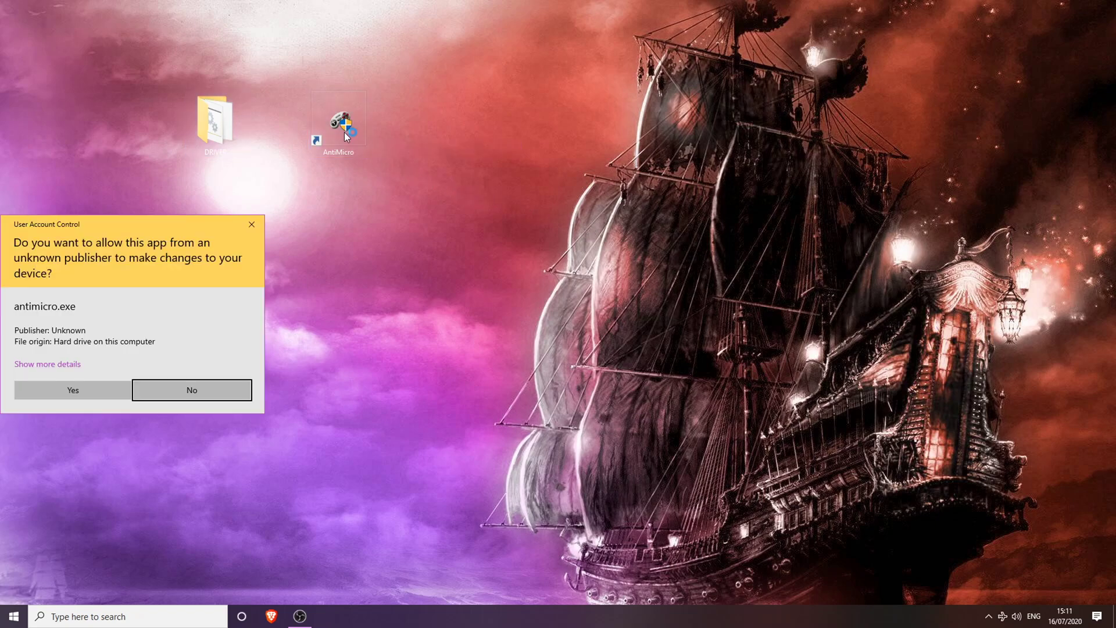
pyautogui.click(114, 393)
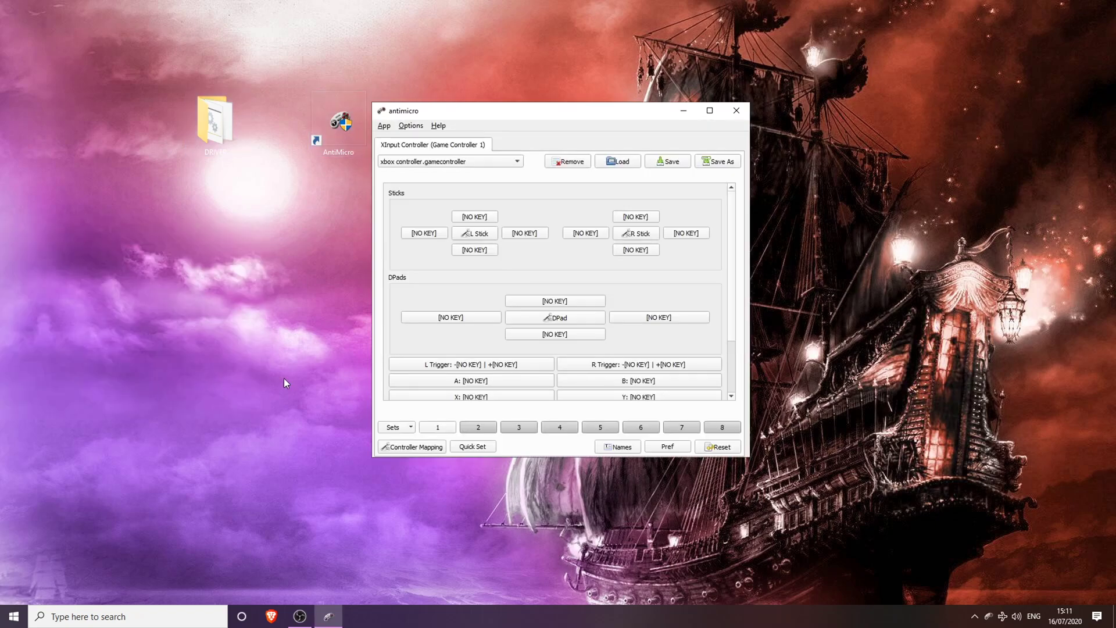
pyautogui.click(519, 161)
pyautogui.click(451, 148)
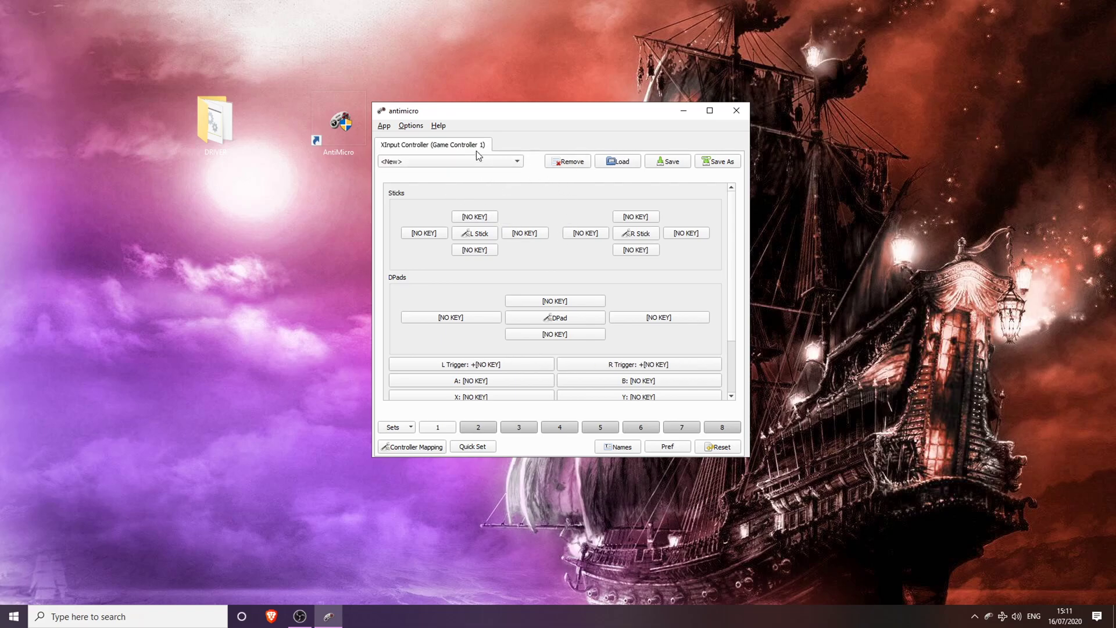
# In Options > Settings, keep 1 ms gamepad poll rate, taskbar minimizing and key repeat unchanged.
pyautogui.click(411, 126)
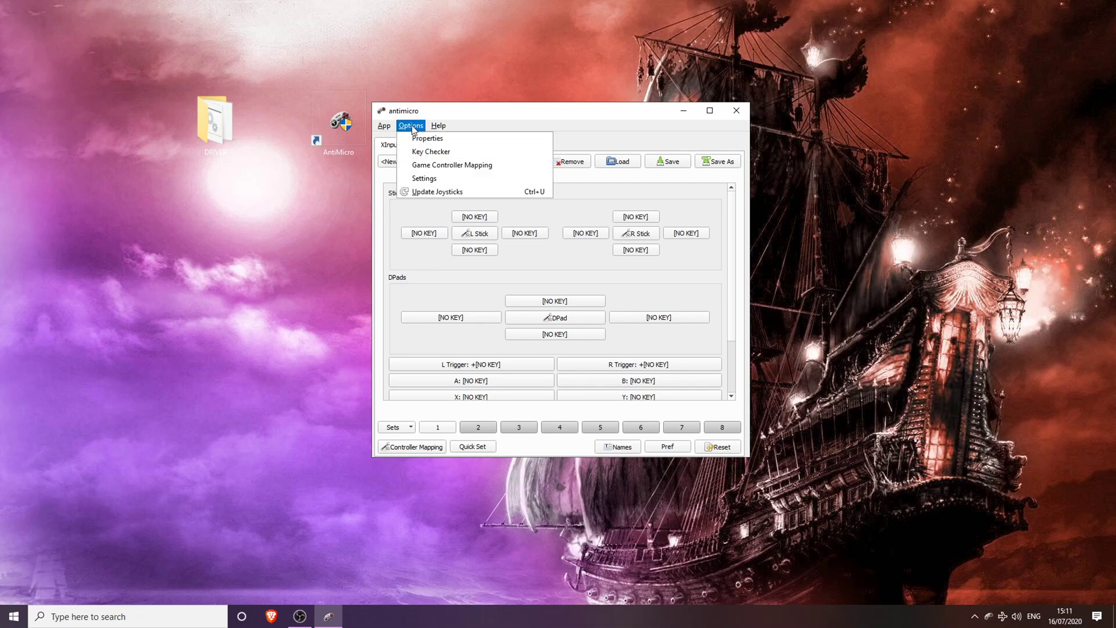
pyautogui.click(421, 181)
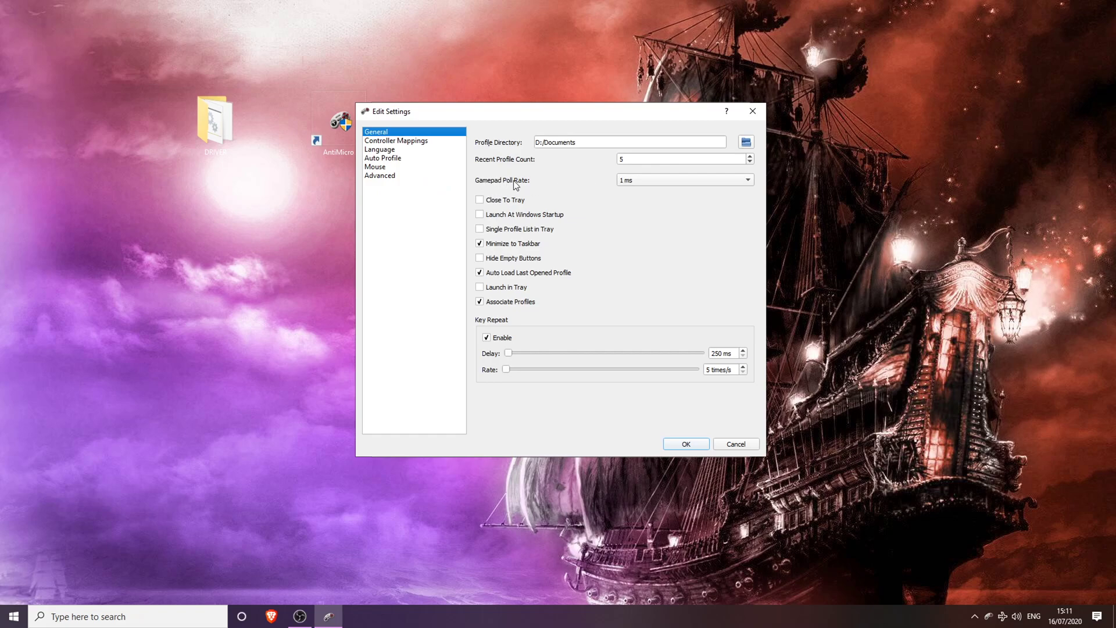
pyautogui.click(638, 178)
pyautogui.click(636, 187)
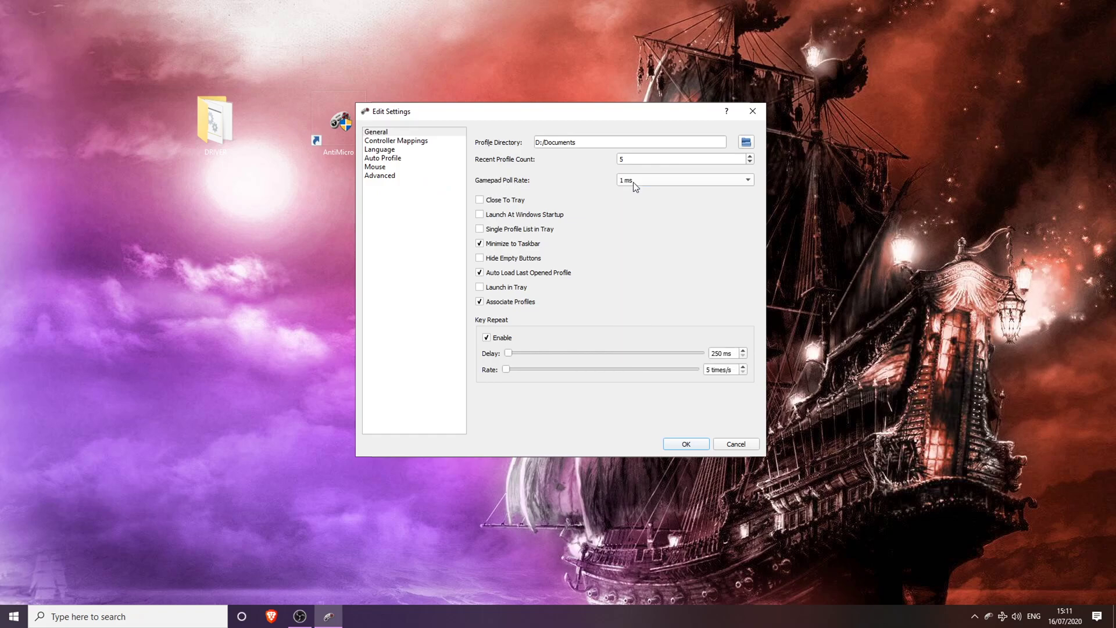
pyautogui.click(479, 244)
pyautogui.click(479, 244)
pyautogui.click(486, 337)
pyautogui.moveTo(513, 353); pyautogui.dragTo(473, 357)
# Close settings, save the profile as qw.gamecontroller, and open Controller Mapping.
pyautogui.click(686, 444)
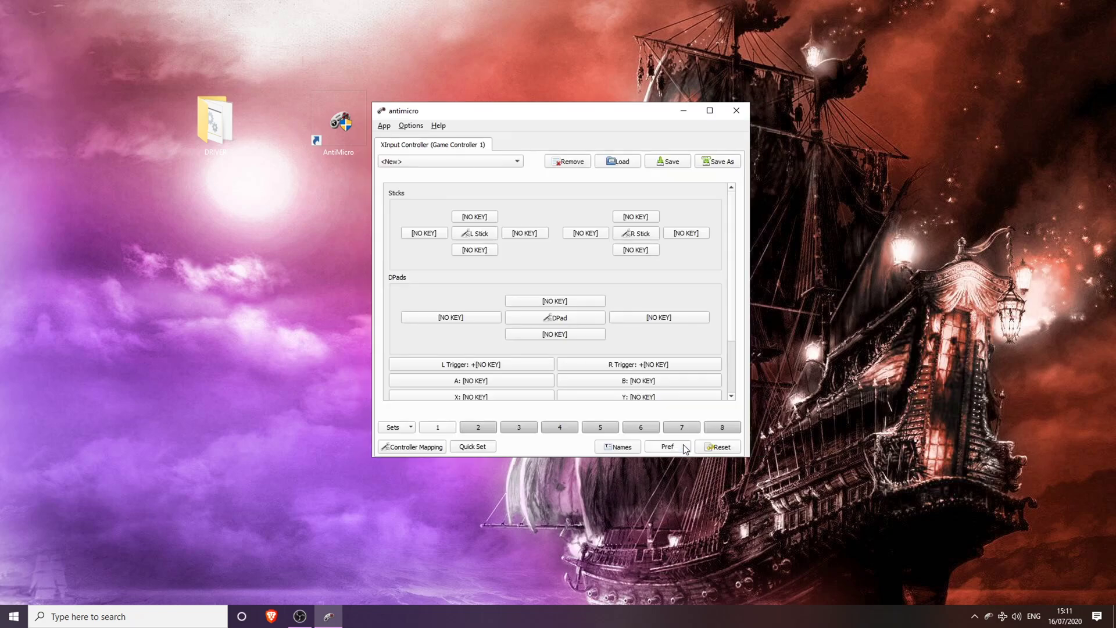
pyautogui.click(718, 162)
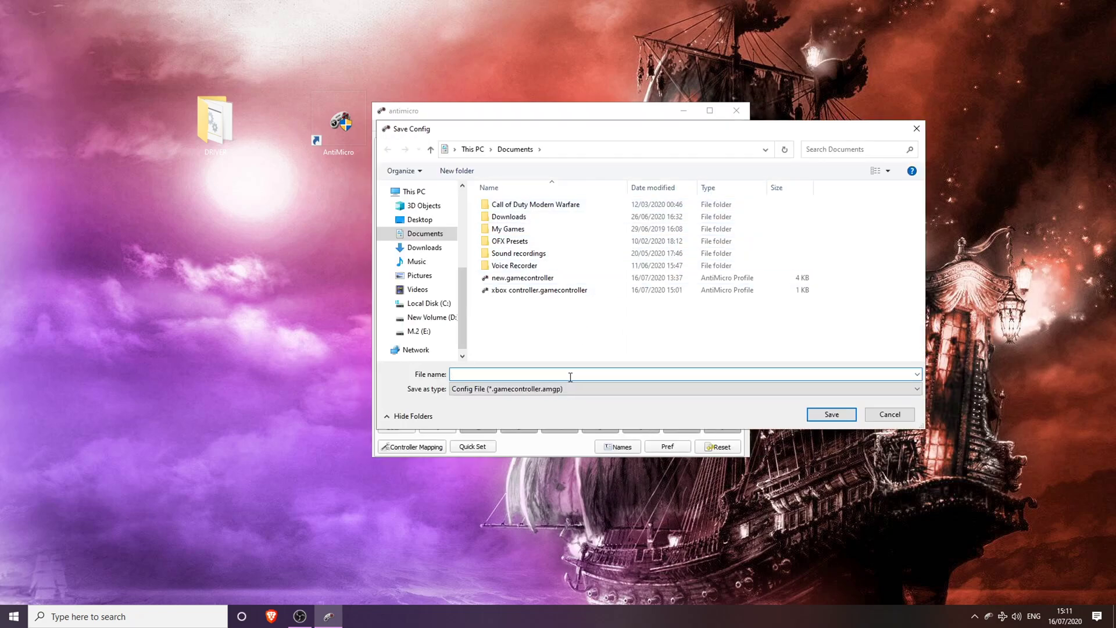
pyautogui.write('qwreer')
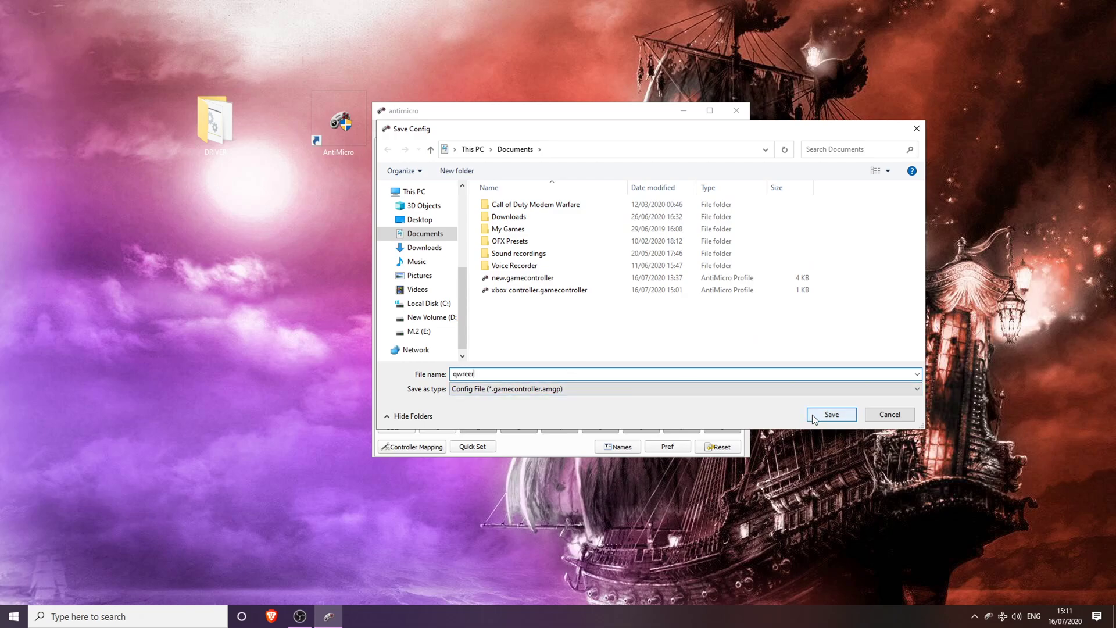
pyautogui.press('BackSpace')
pyautogui.press('BackSpace')
pyautogui.press('BackSpace')
pyautogui.click(830, 415)
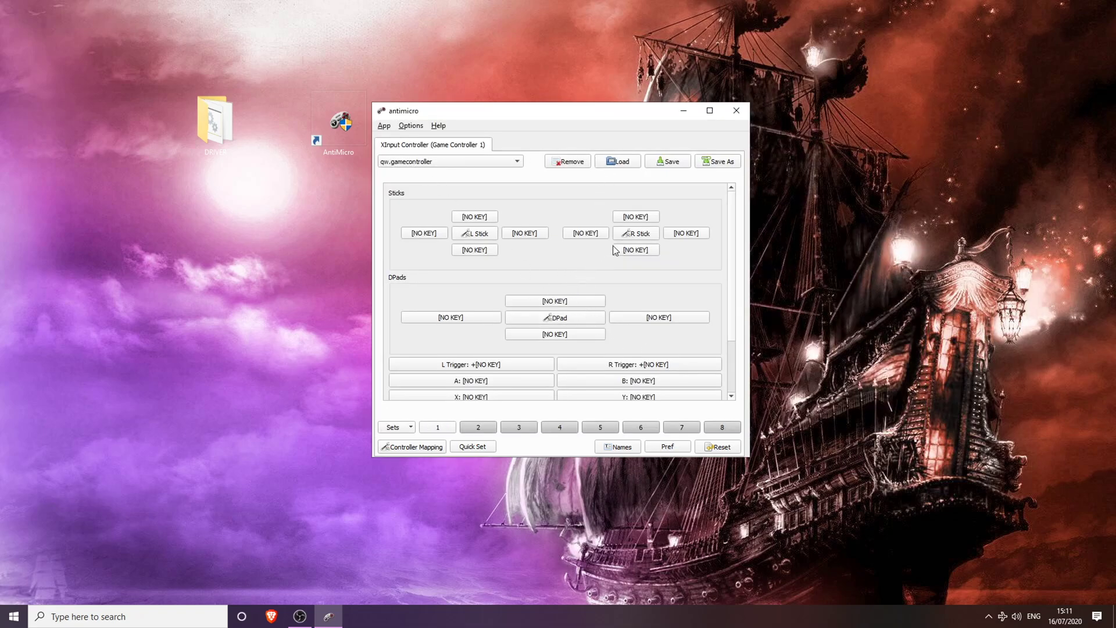
pyautogui.click(416, 447)
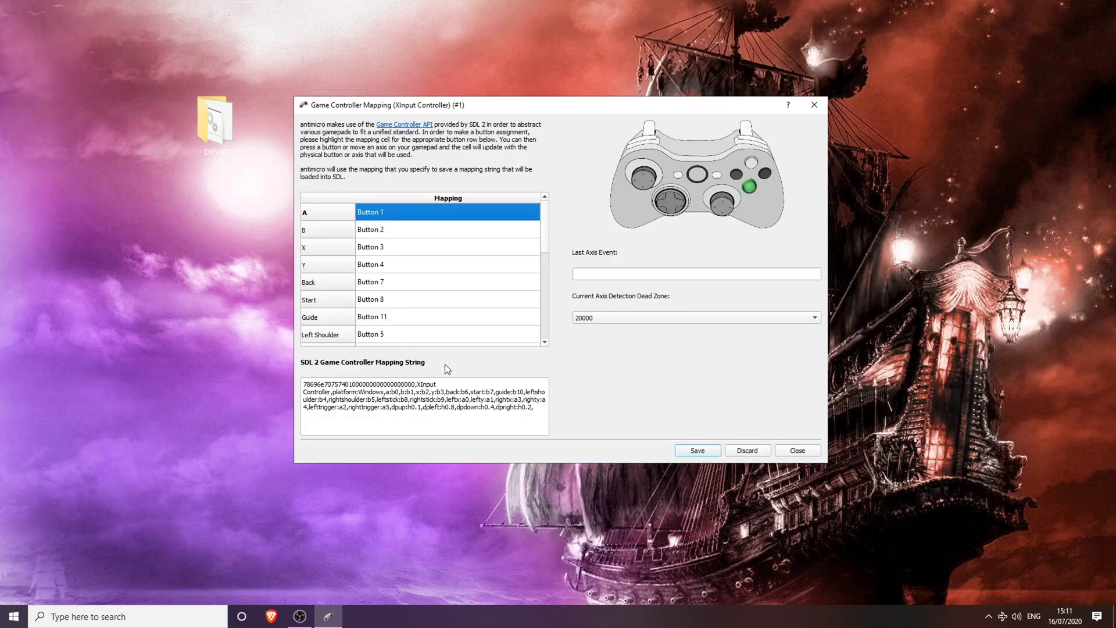
# Set the Current Axis Detection Dead Zone to 8000 and save the mapping.
pyautogui.click(618, 319)
pyautogui.click(565, 334)
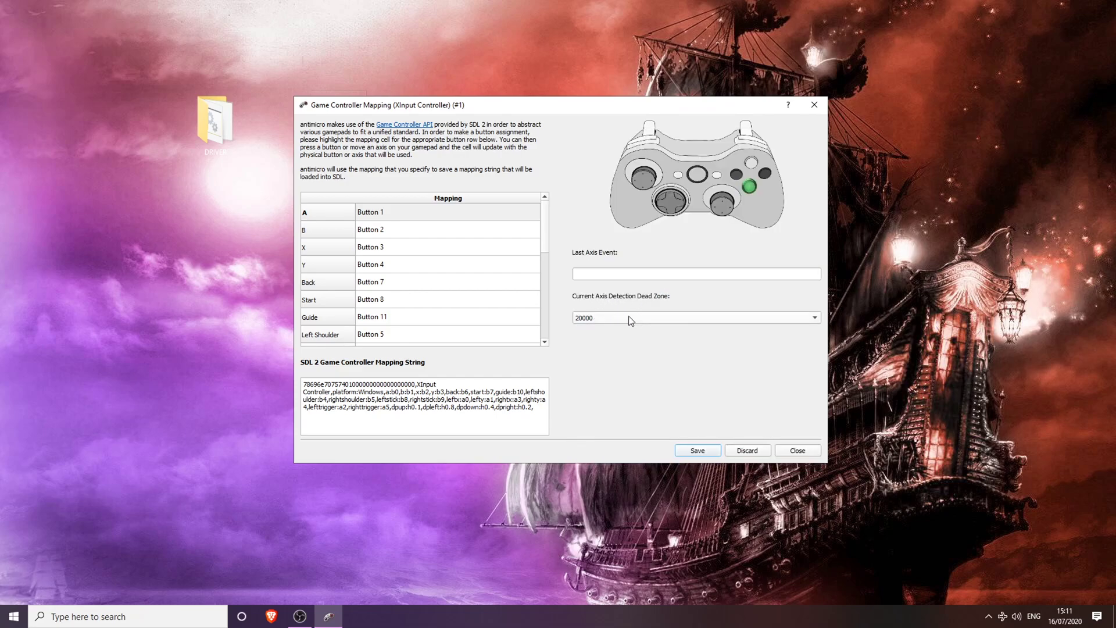
pyautogui.click(595, 319)
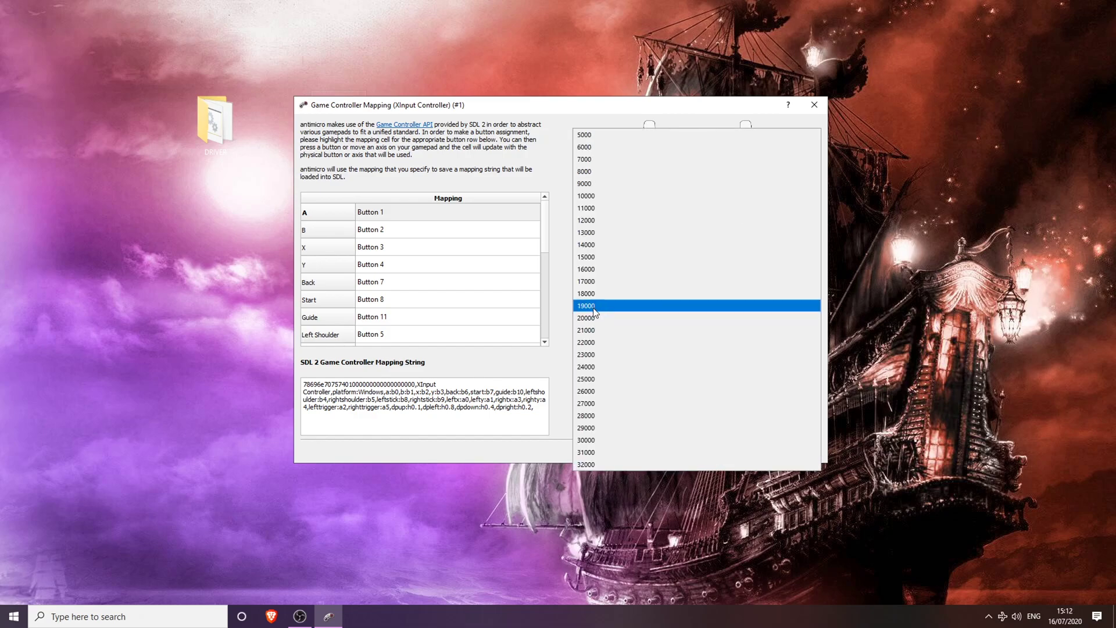
pyautogui.click(598, 171)
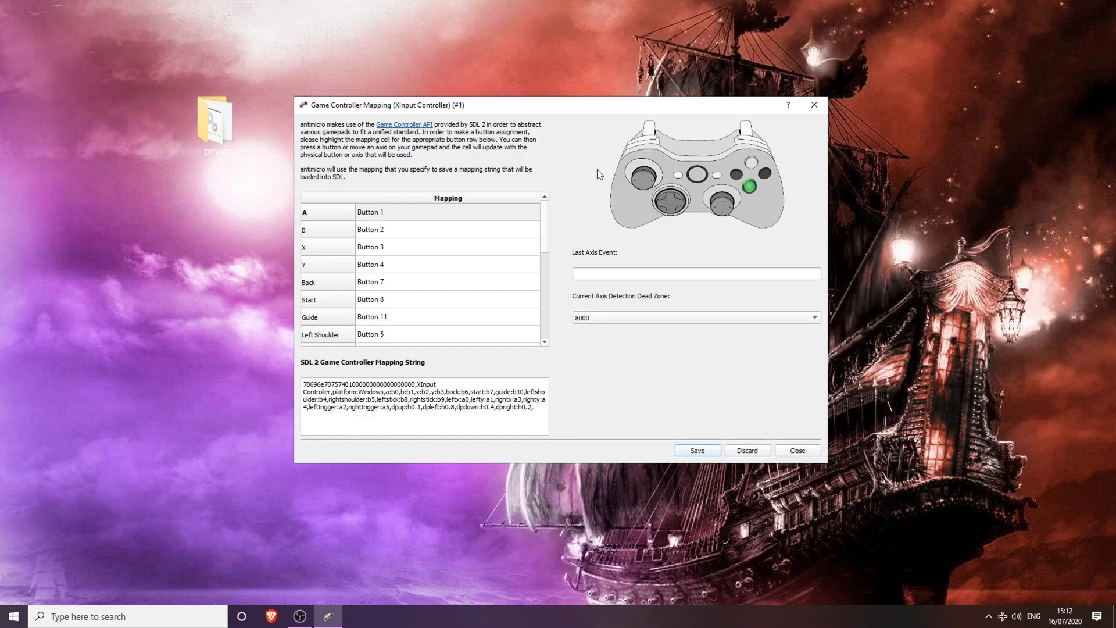
pyautogui.click(714, 452)
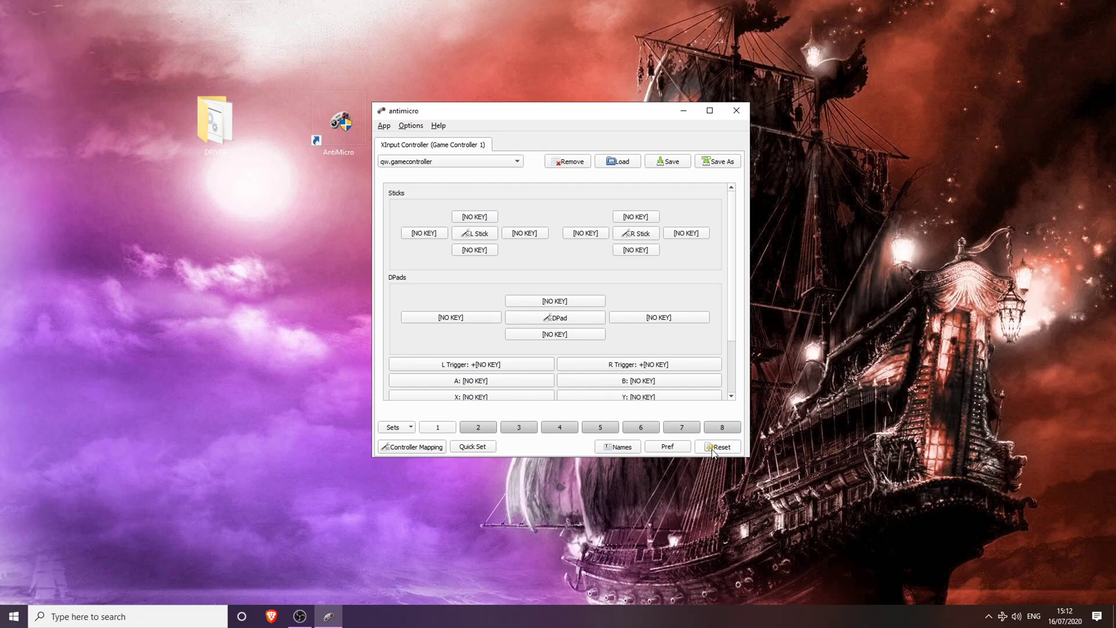
# Reopen the mapping, reselect the 8000 dead zone and save again.
pyautogui.click(416, 447)
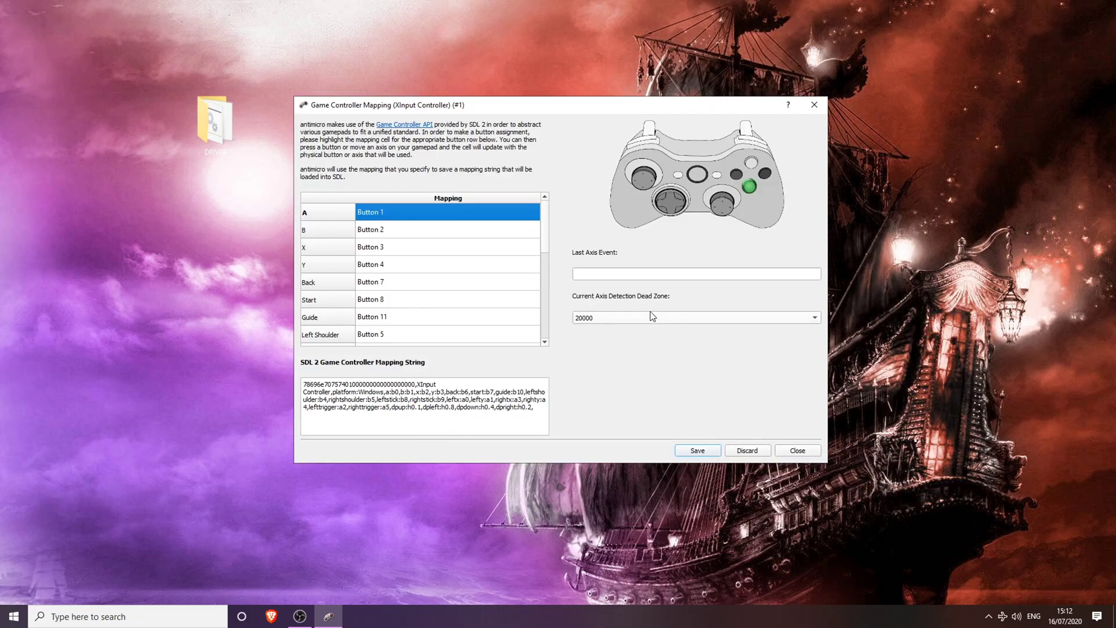
pyautogui.click(585, 318)
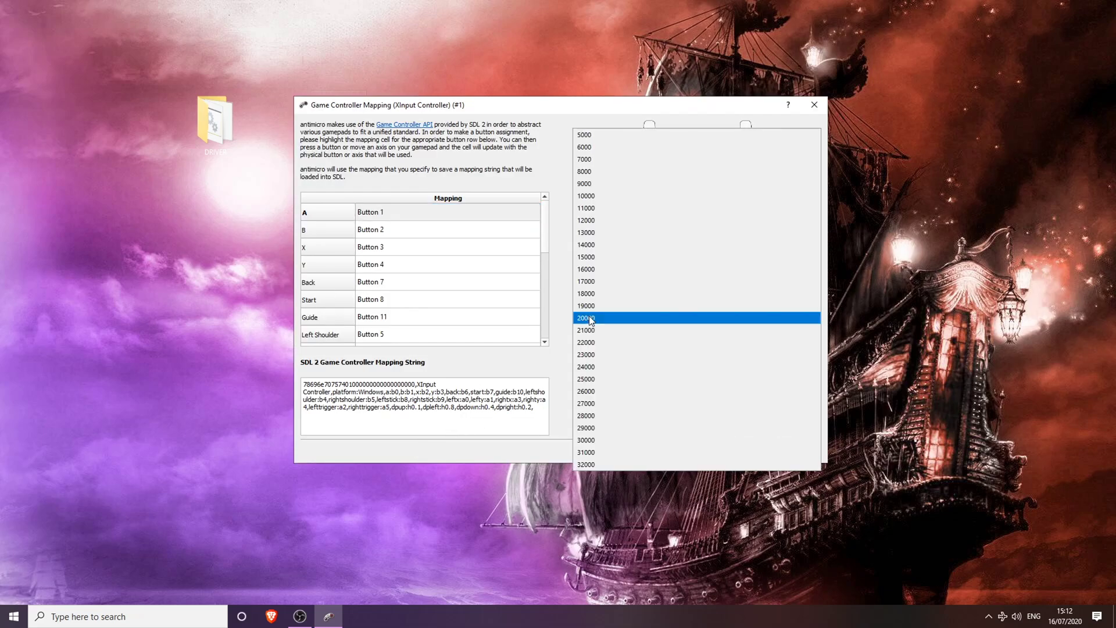
pyautogui.click(593, 172)
pyautogui.click(696, 452)
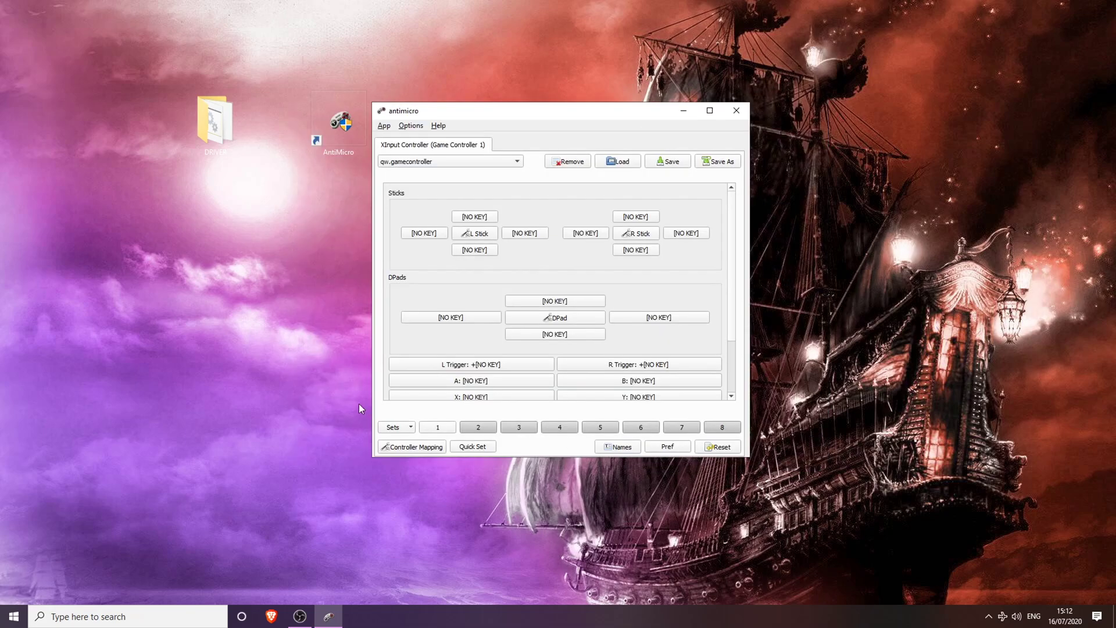
pyautogui.click(417, 447)
pyautogui.click(643, 316)
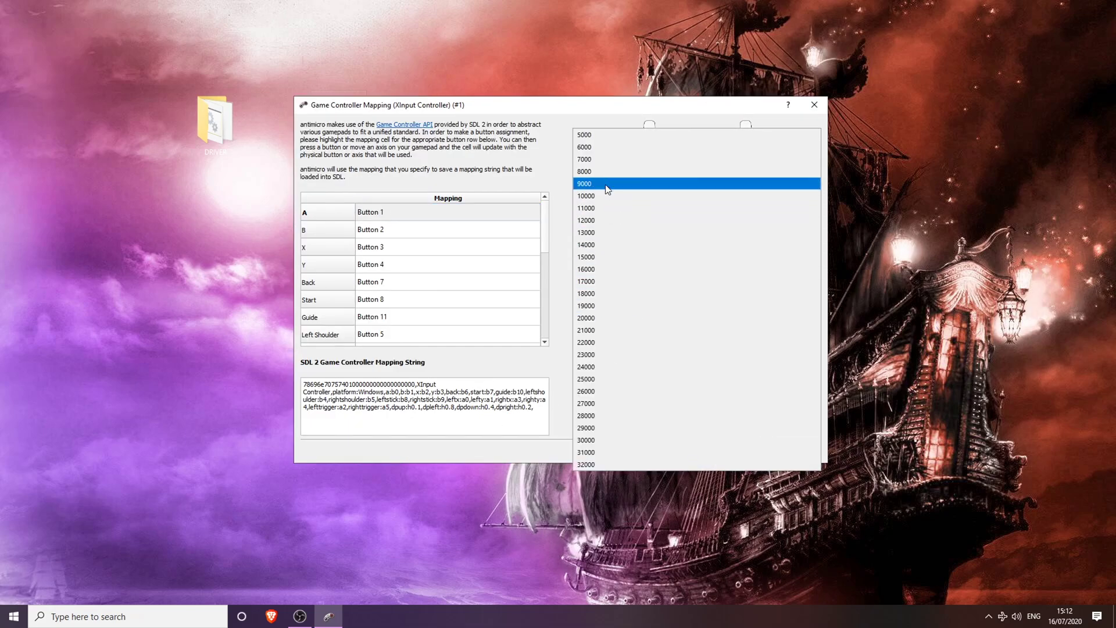
pyautogui.click(642, 172)
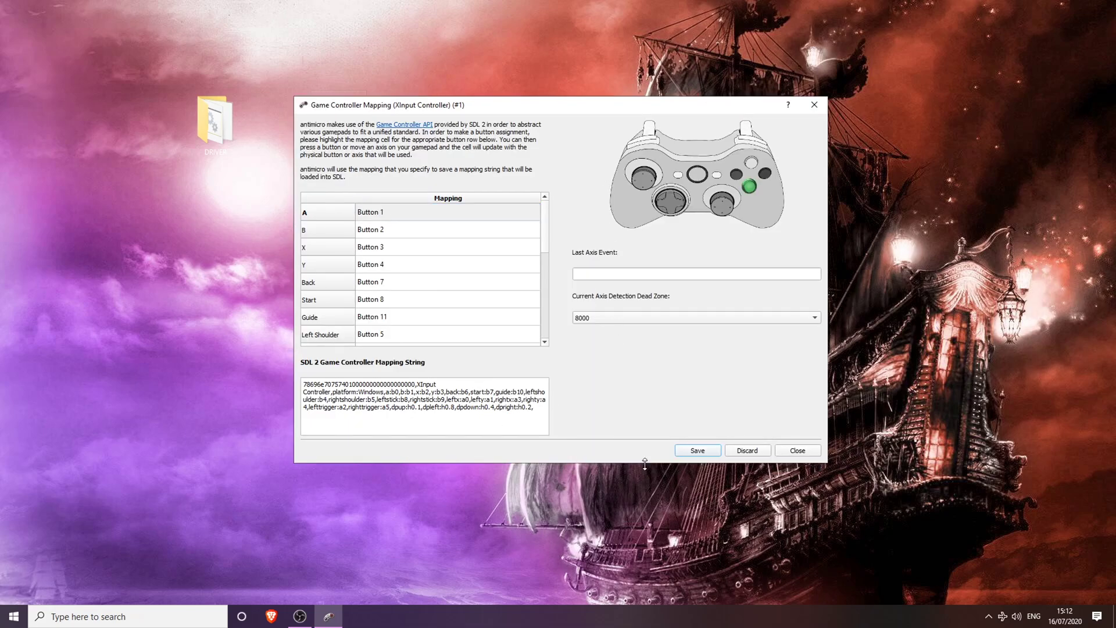
pyautogui.click(689, 451)
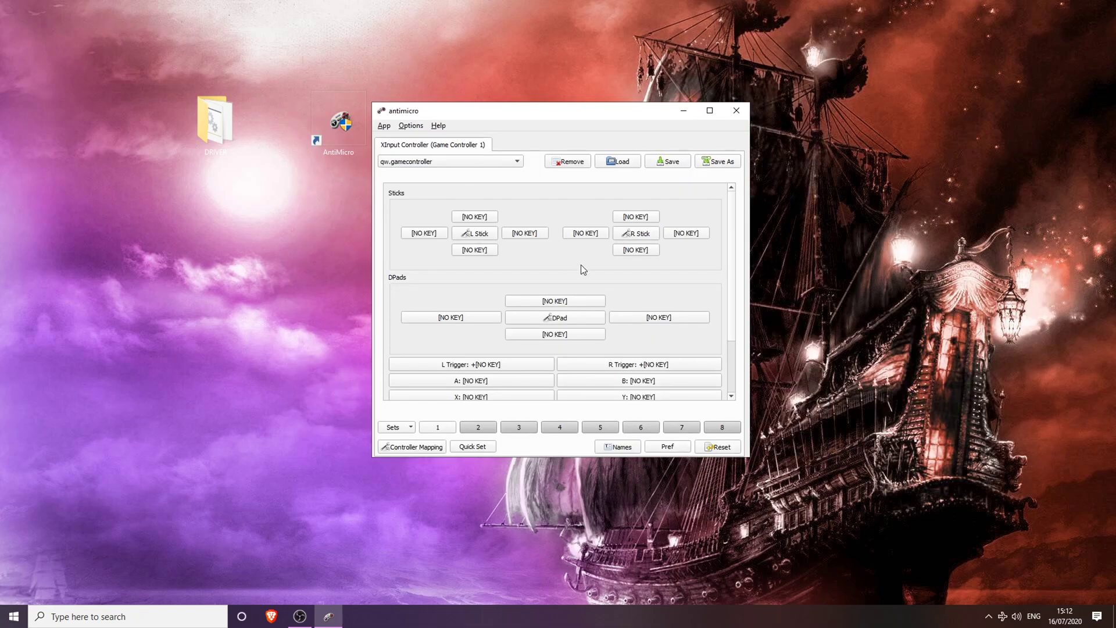
# Check that L Stick and R Stick both show an 8000 dead zone.
pyautogui.click(493, 233)
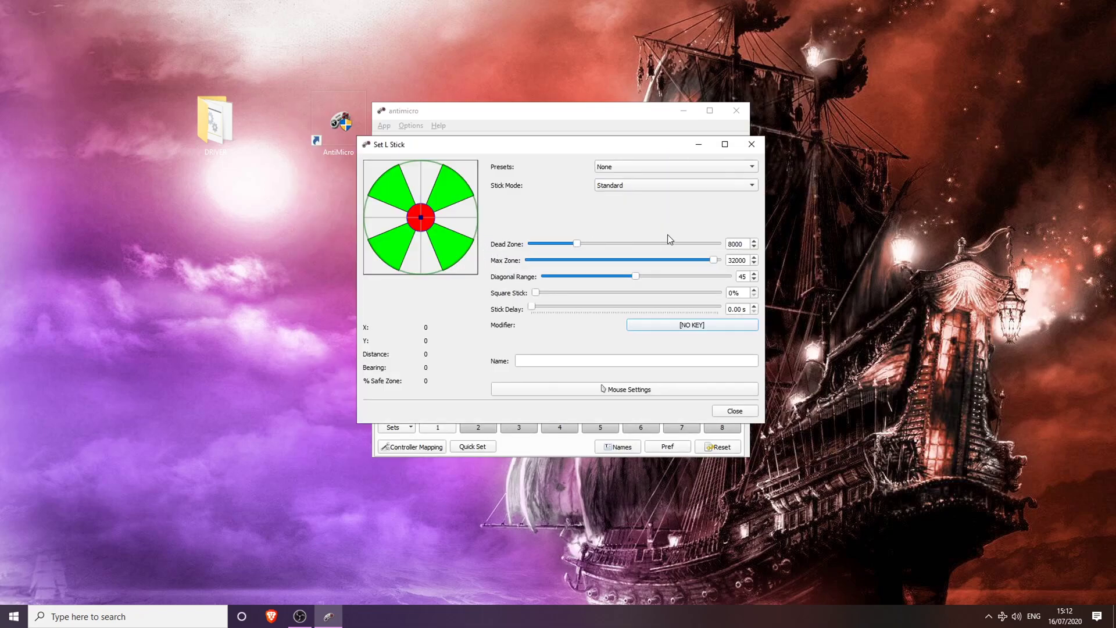
pyautogui.click(751, 144)
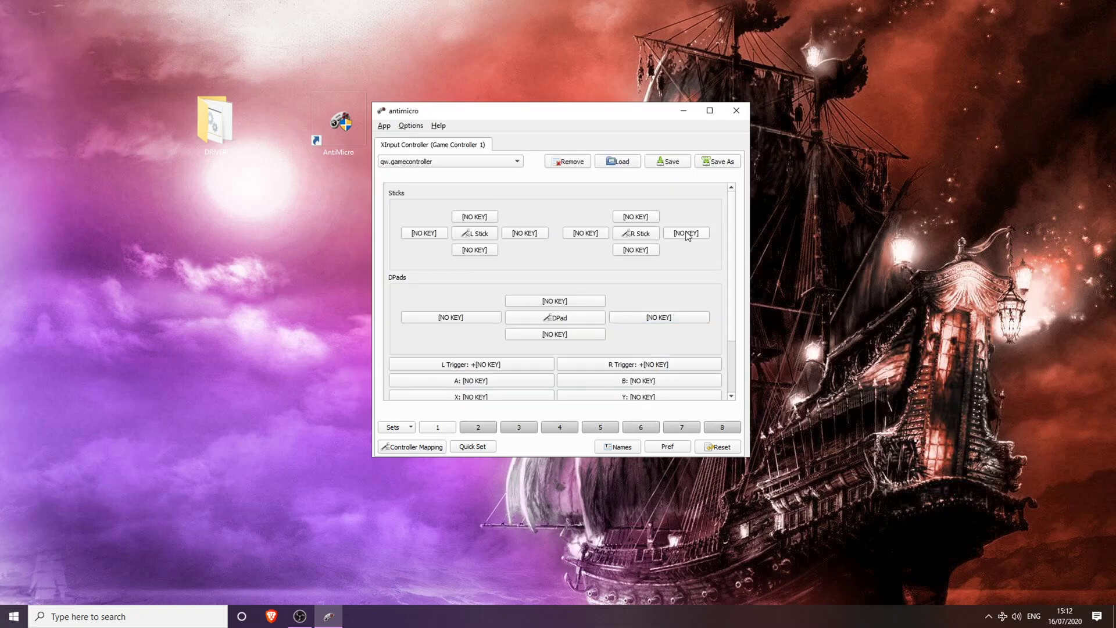
pyautogui.click(637, 233)
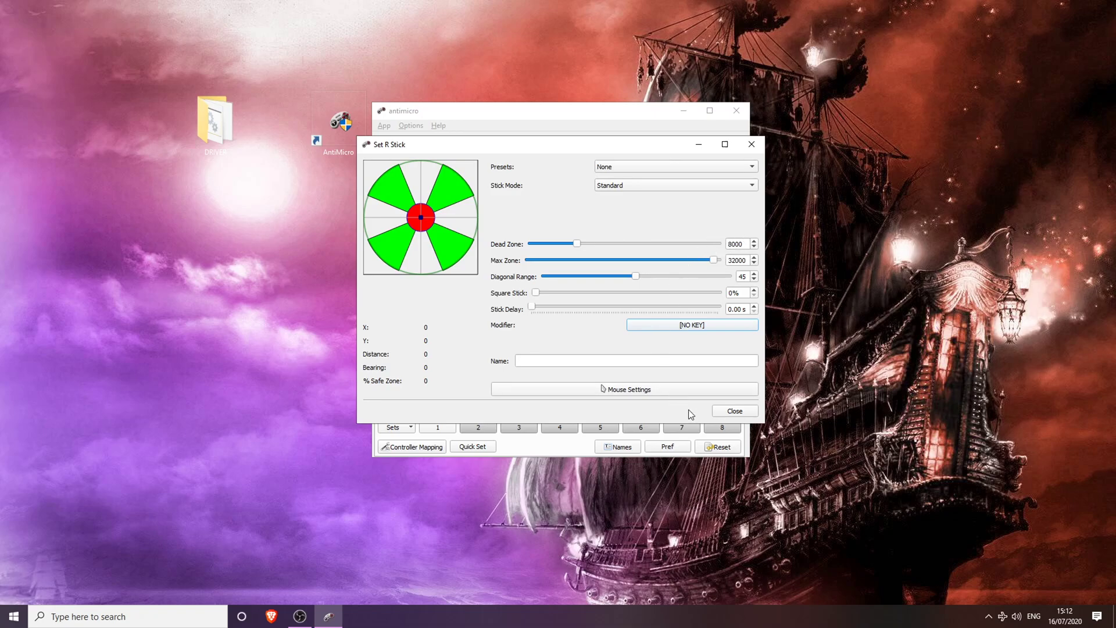
pyautogui.click(733, 411)
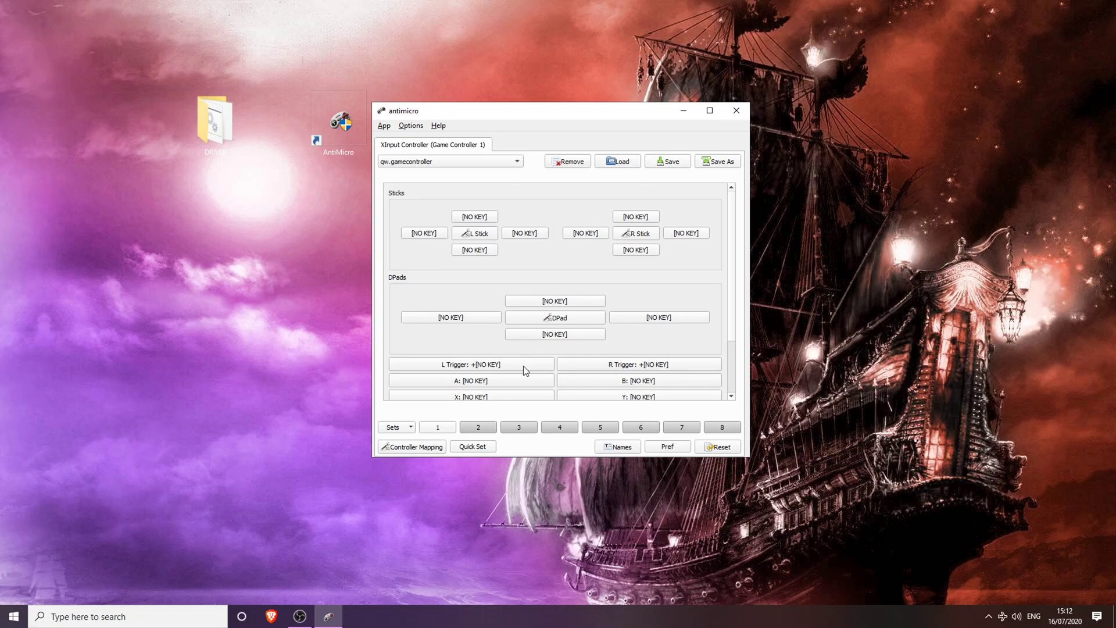
# Give R Trigger a 0 dead zone and Normal throttle, applied to all sets.
pyautogui.scroll(-2, 512, 352)
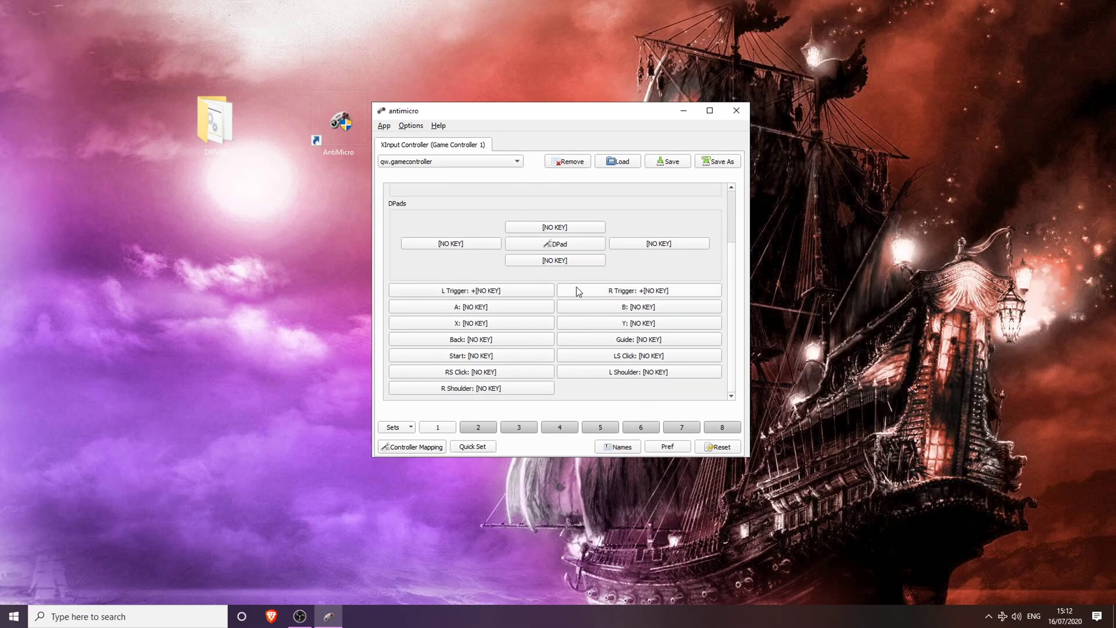
pyautogui.click(592, 296)
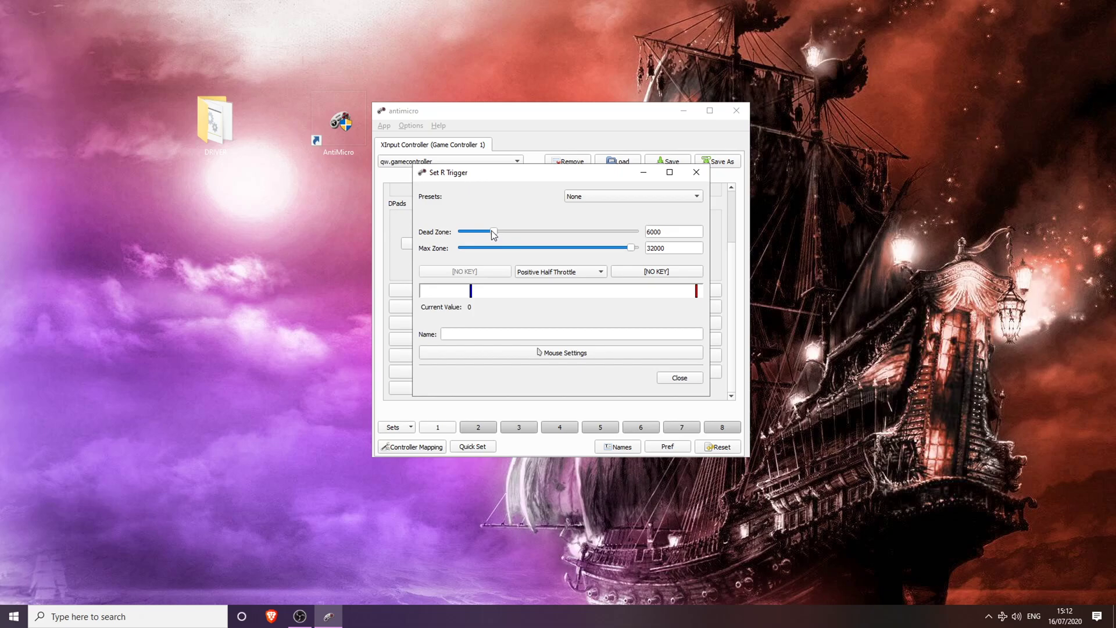
pyautogui.moveTo(490, 231); pyautogui.dragTo(424, 237)
pyautogui.click(547, 276)
pyautogui.click(552, 250)
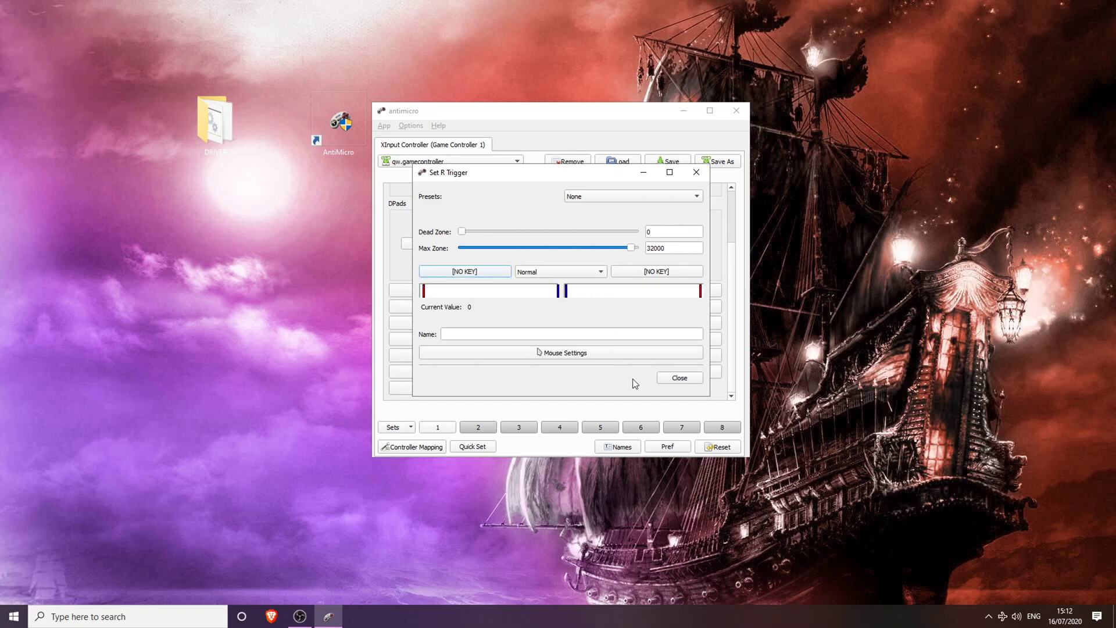
pyautogui.click(680, 380)
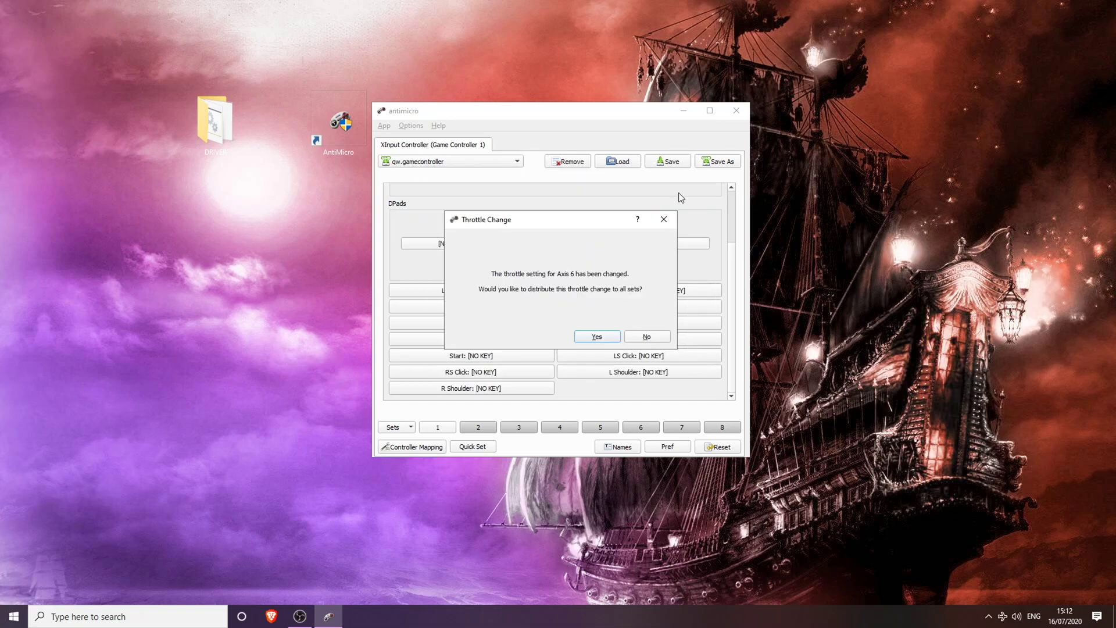
pyautogui.click(597, 336)
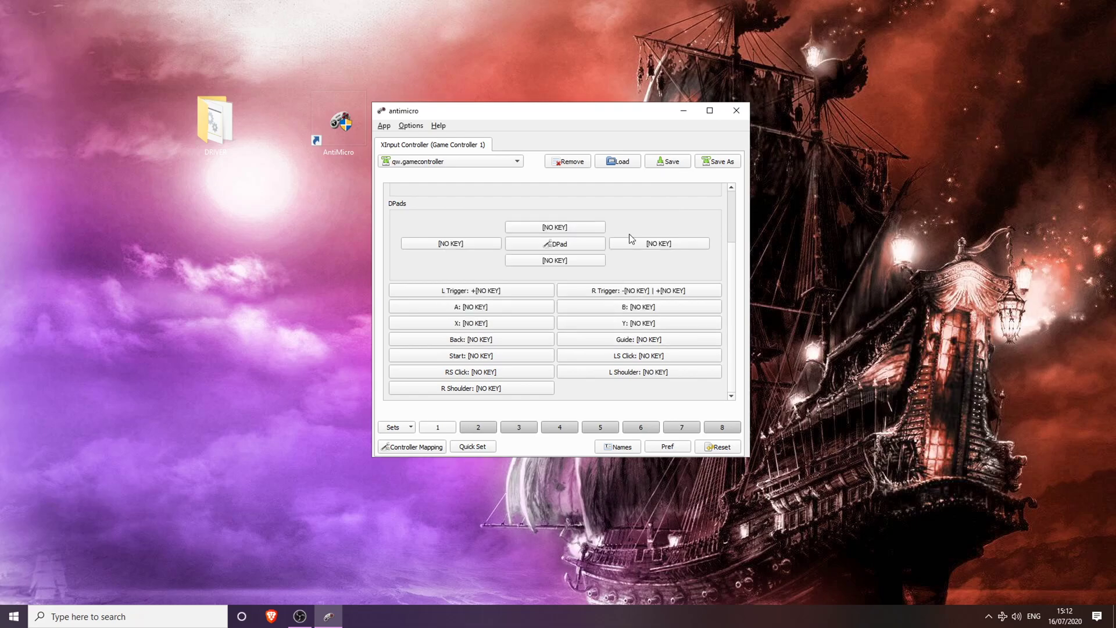
pyautogui.click(521, 288)
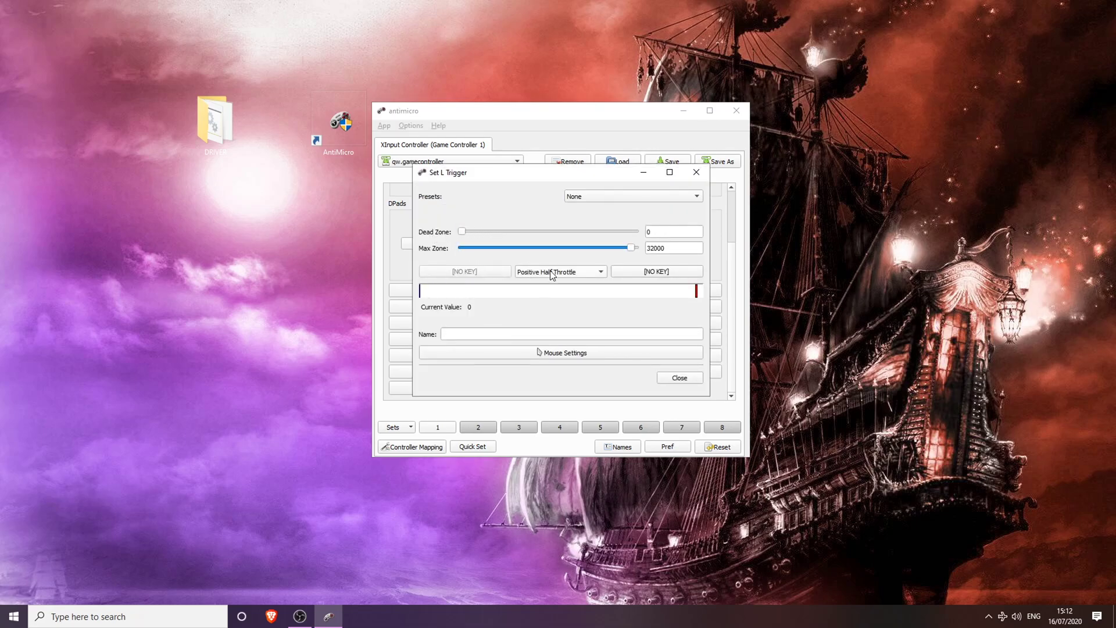
# Set L Trigger throttle to Normal for all sets and save qw.gamecontroller.
pyautogui.click(553, 272)
pyautogui.click(553, 251)
pyautogui.click(674, 378)
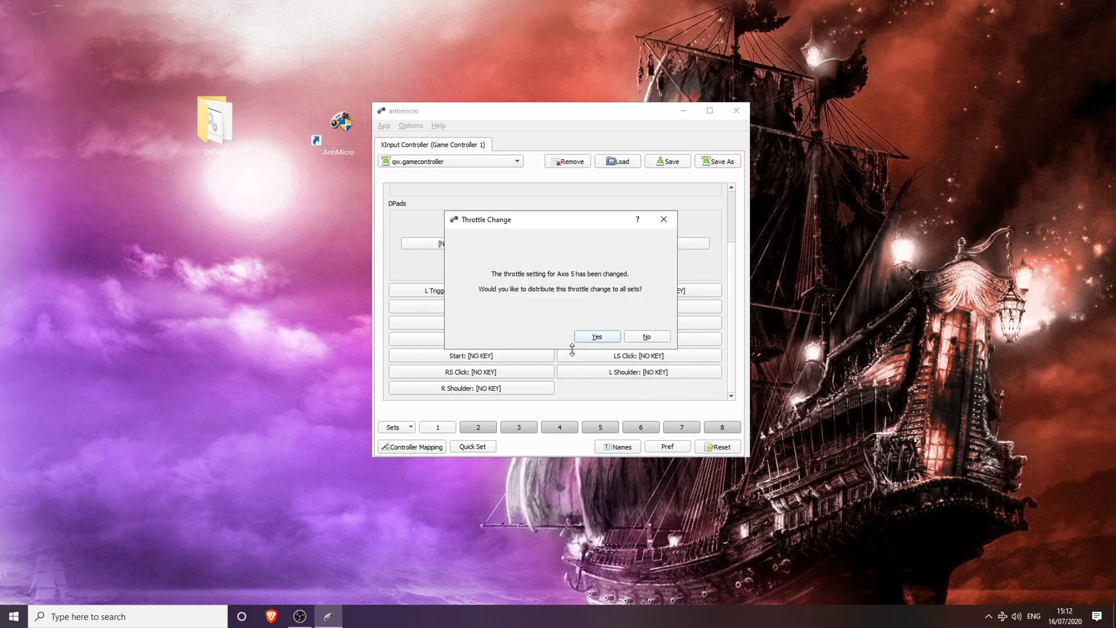
pyautogui.click(594, 335)
pyautogui.click(661, 159)
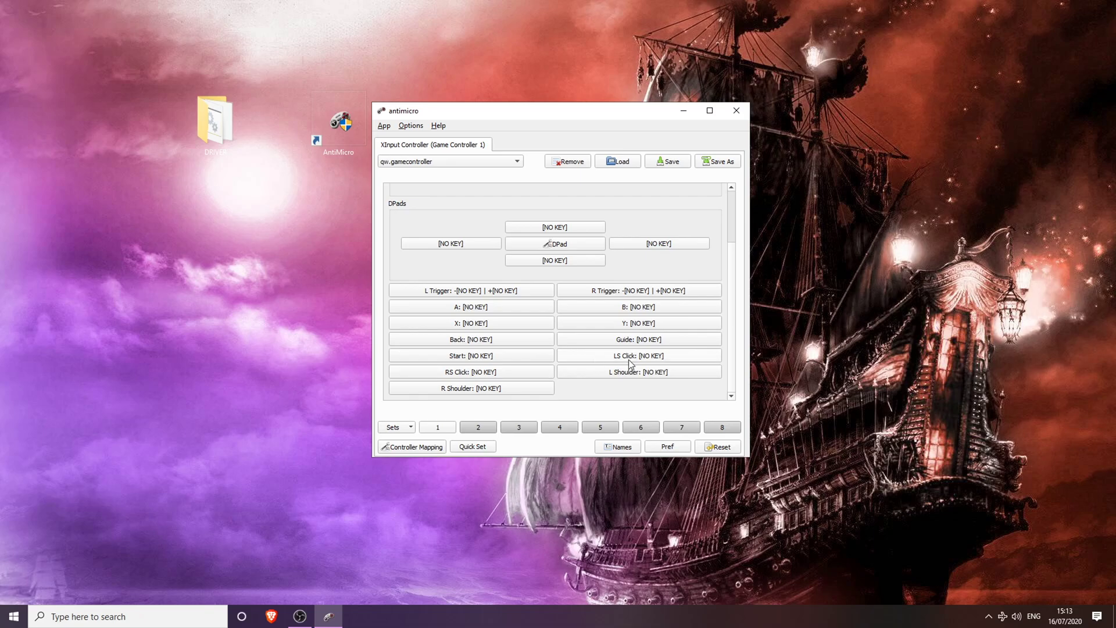
# Give the A button turbo at a 0.02 sec delay (50 per second), then save the profile.
pyautogui.click(504, 306)
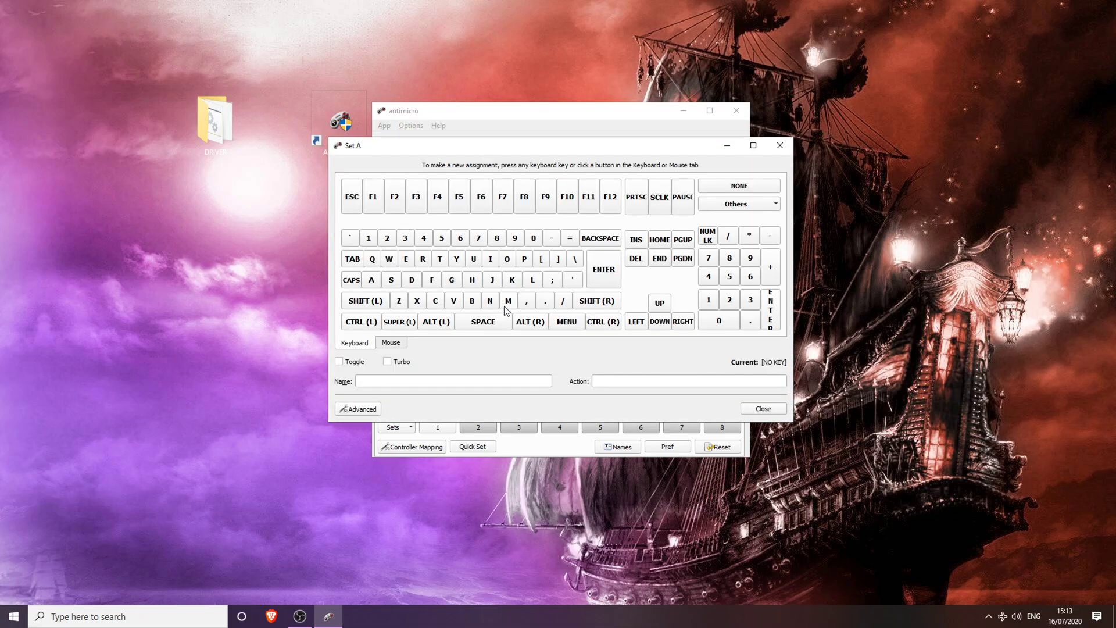
pyautogui.click(386, 361)
pyautogui.click(352, 410)
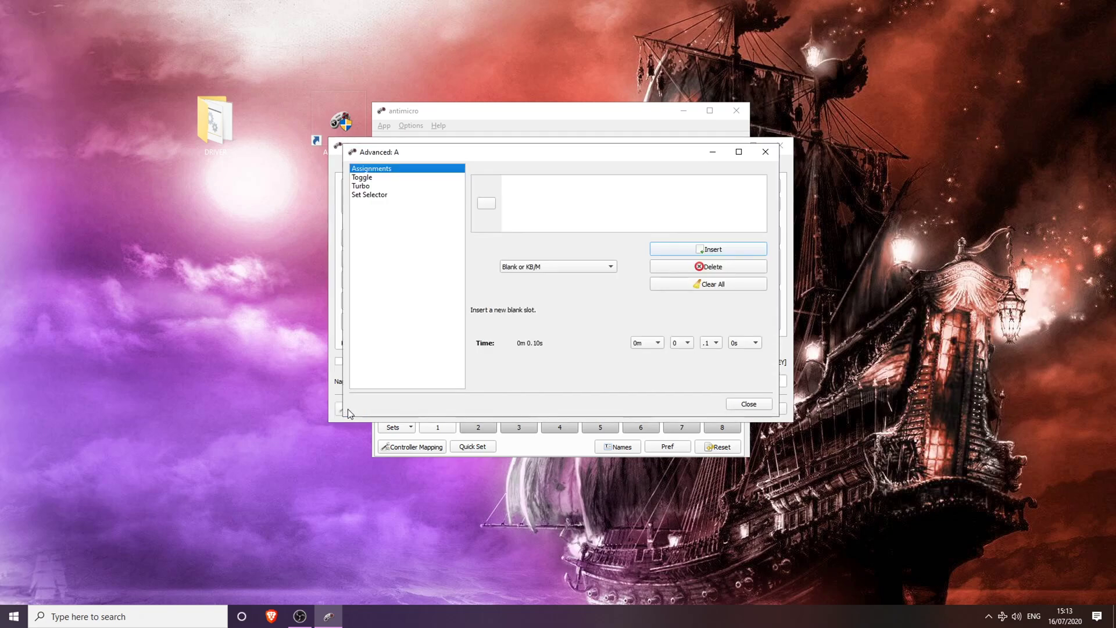
pyautogui.click(361, 186)
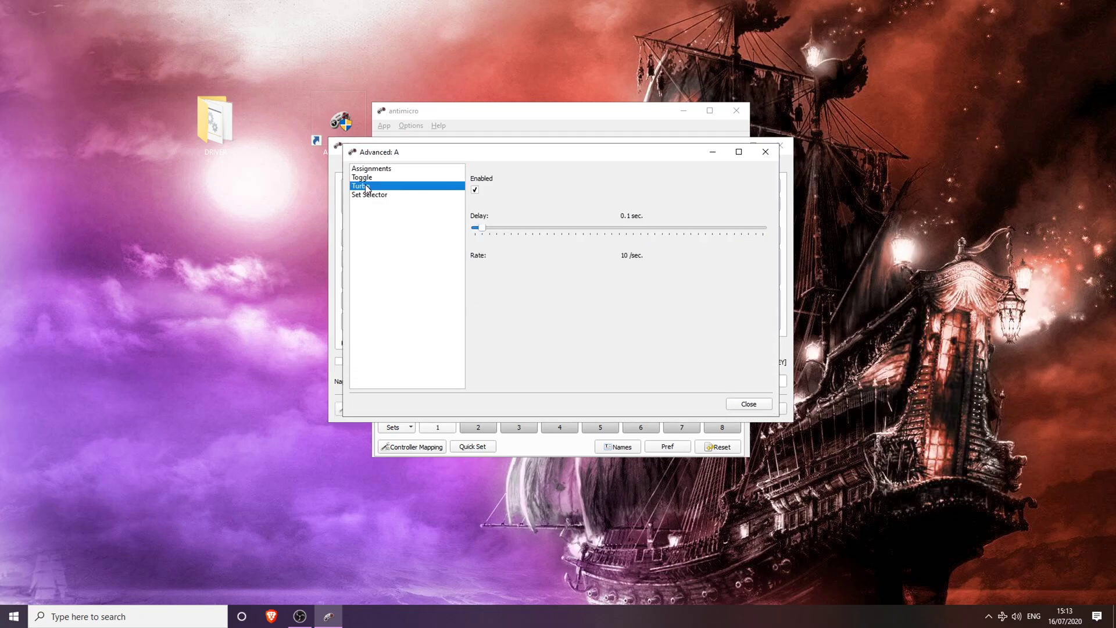
pyautogui.click(486, 232)
pyautogui.moveTo(485, 232); pyautogui.dragTo(457, 236)
pyautogui.click(758, 403)
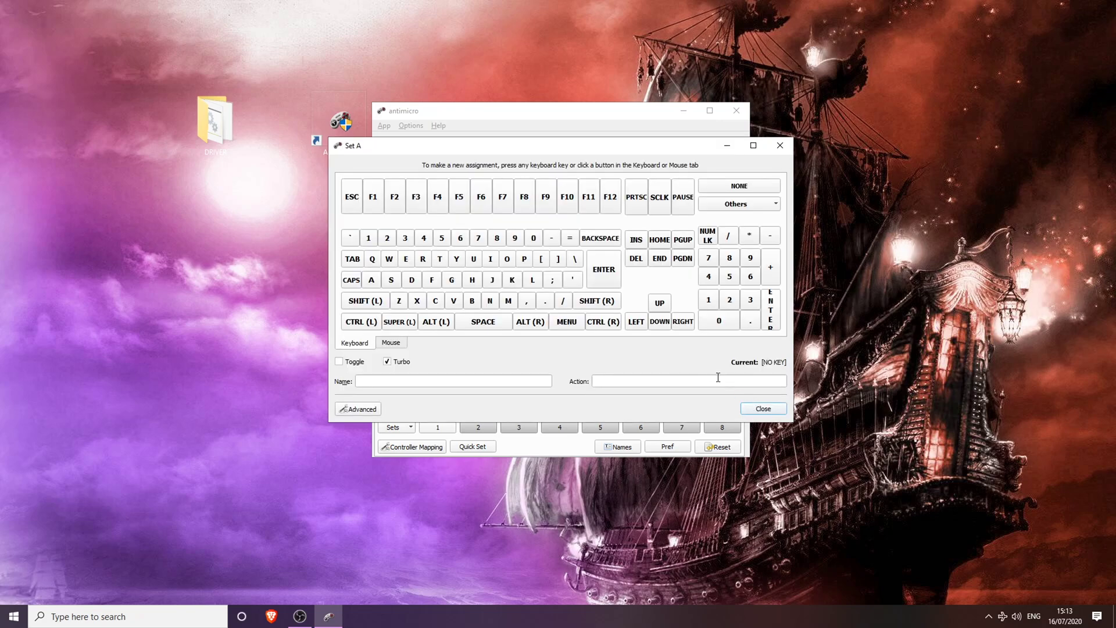
pyautogui.click(749, 408)
pyautogui.click(668, 161)
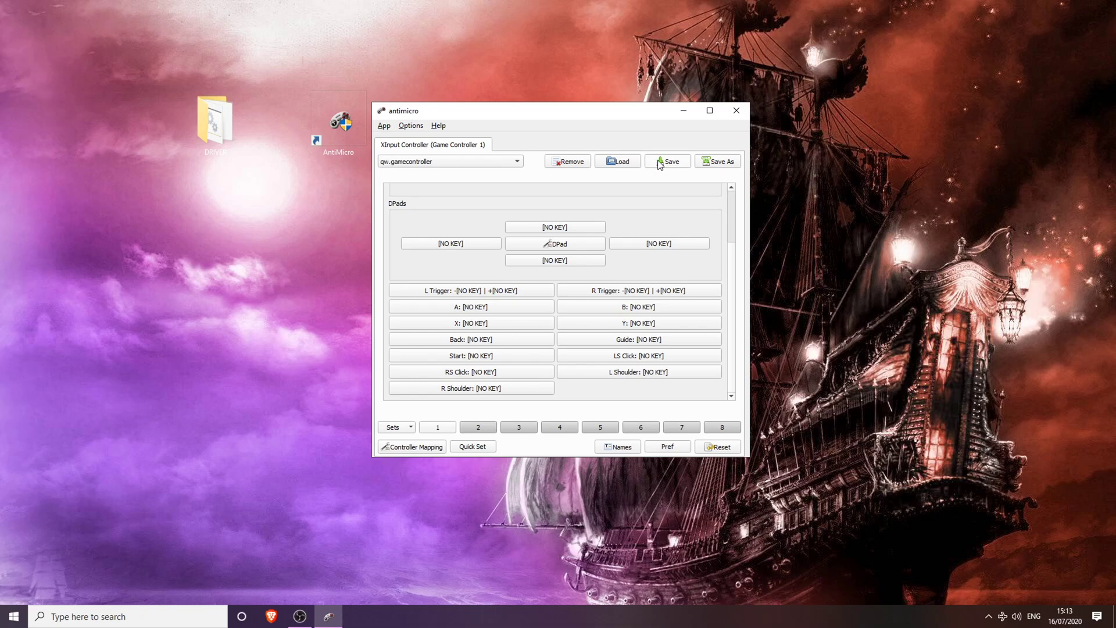
# Exit AntiMicro, returning to the desktop with the DRIVER folder and AntiMicro shortcut.
pyautogui.click(736, 110)
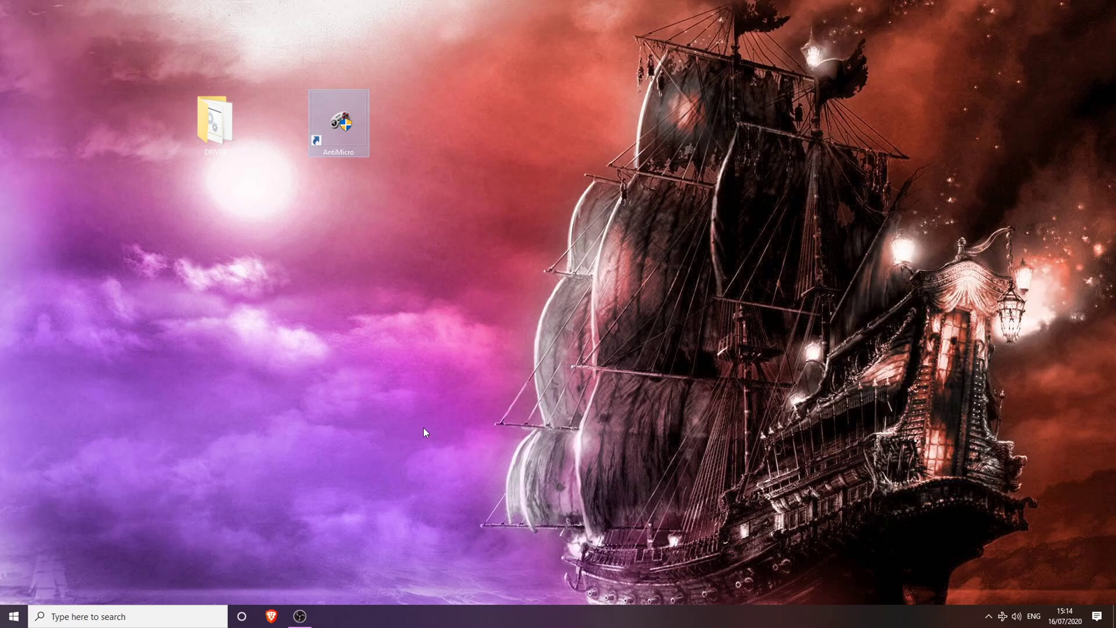
pyautogui.moveTo(302, 614)
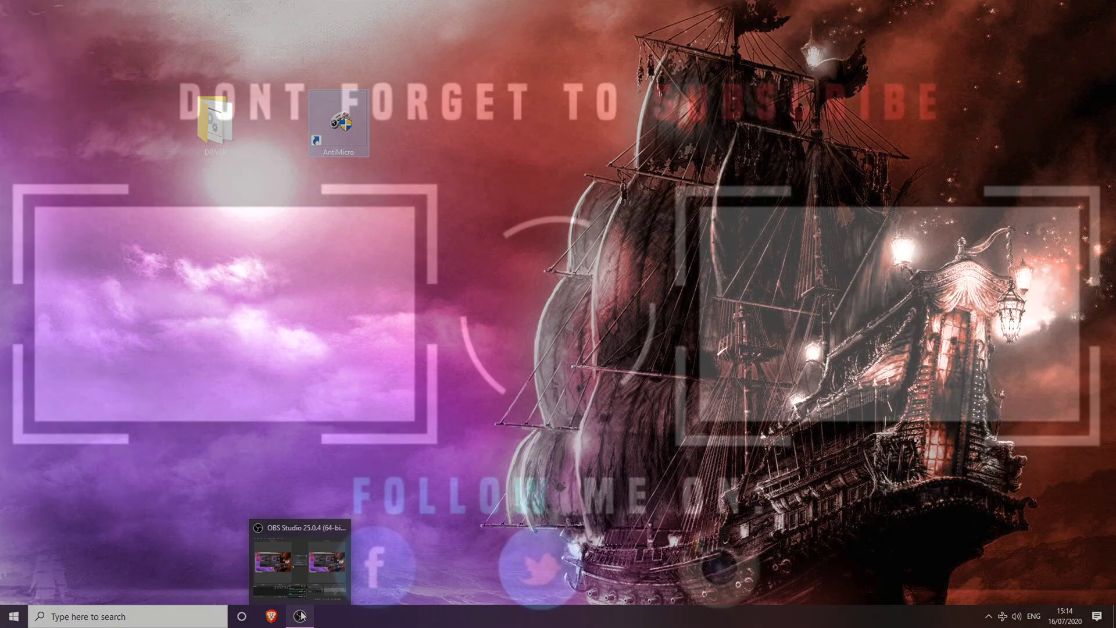